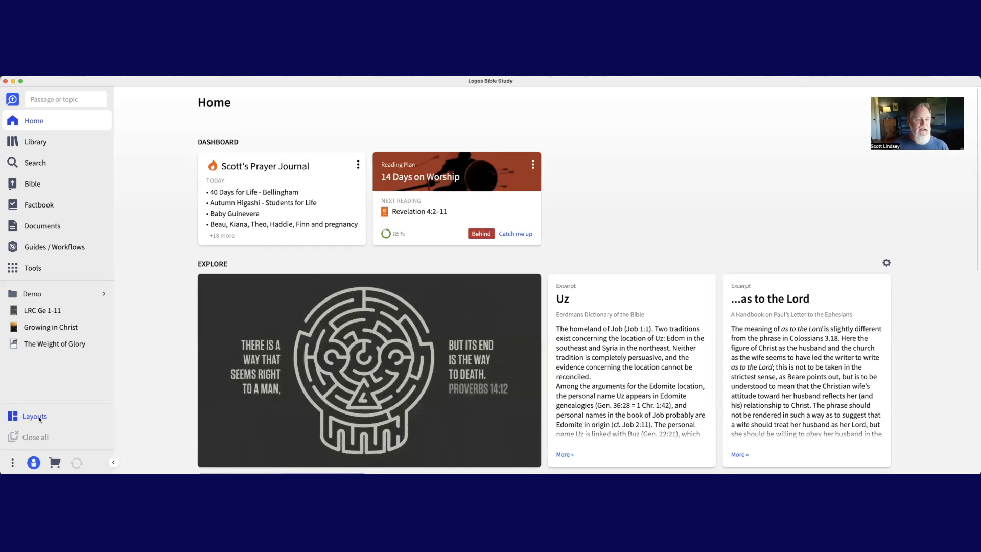
- Bring up the layouts list showing QuickStart Layouts, Saved Layouts and recent snapshots
click(35, 417)
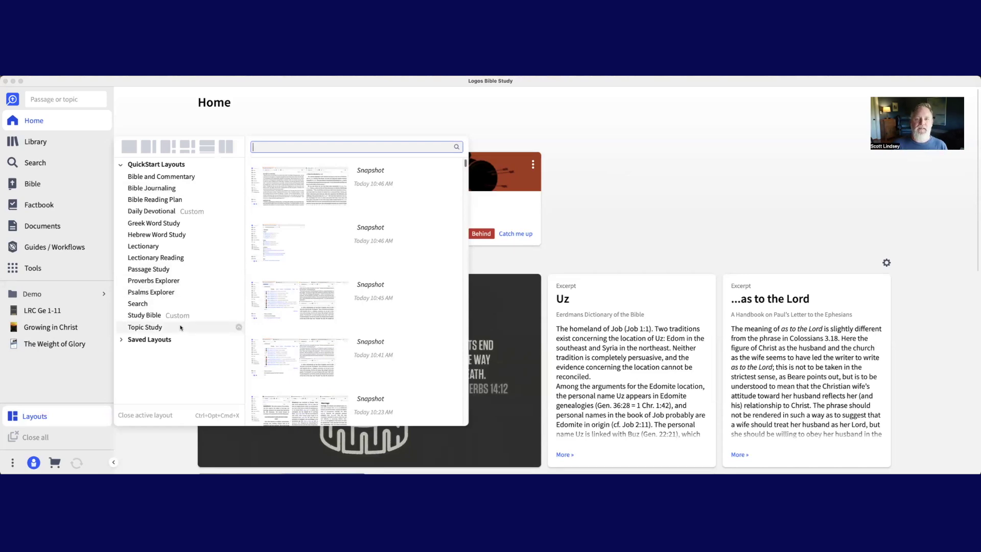
- Load the Passage Study QuickStart layout for 1 Peter 1:3–12
click(148, 269)
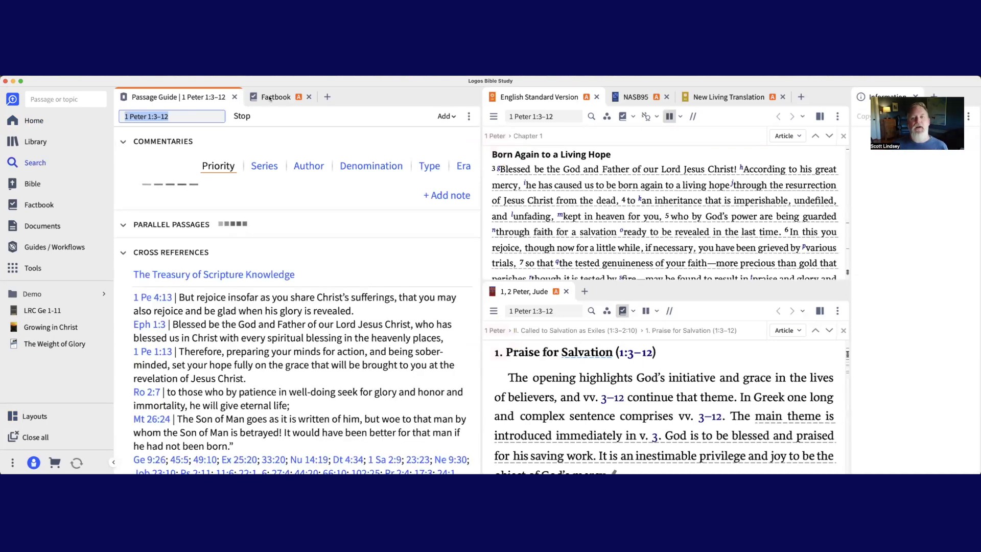
mouse_move(546, 105)
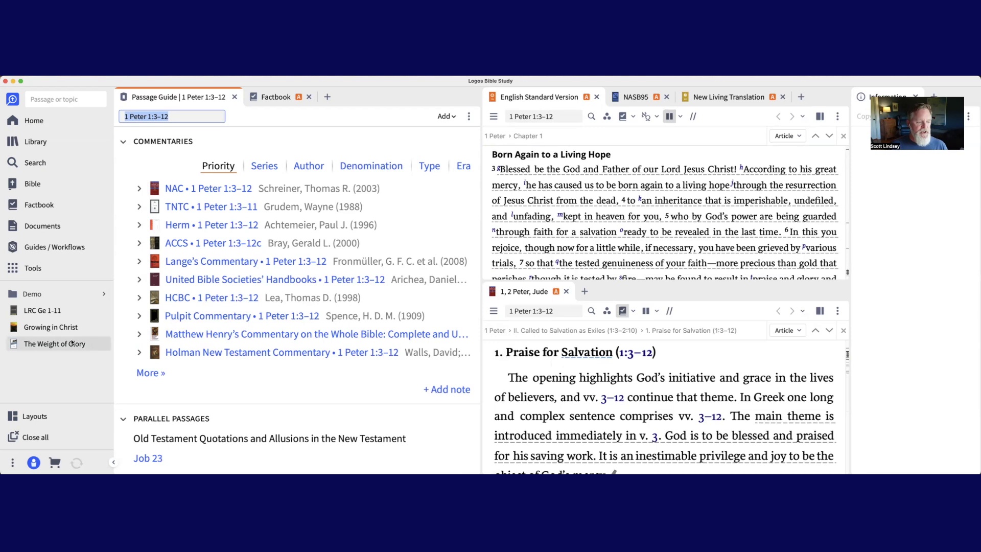
- Close all panels and open Factbook on '1 pet 1' → 'Be Holy in All Your Conduct', down to Dig Deeper
click(38, 438)
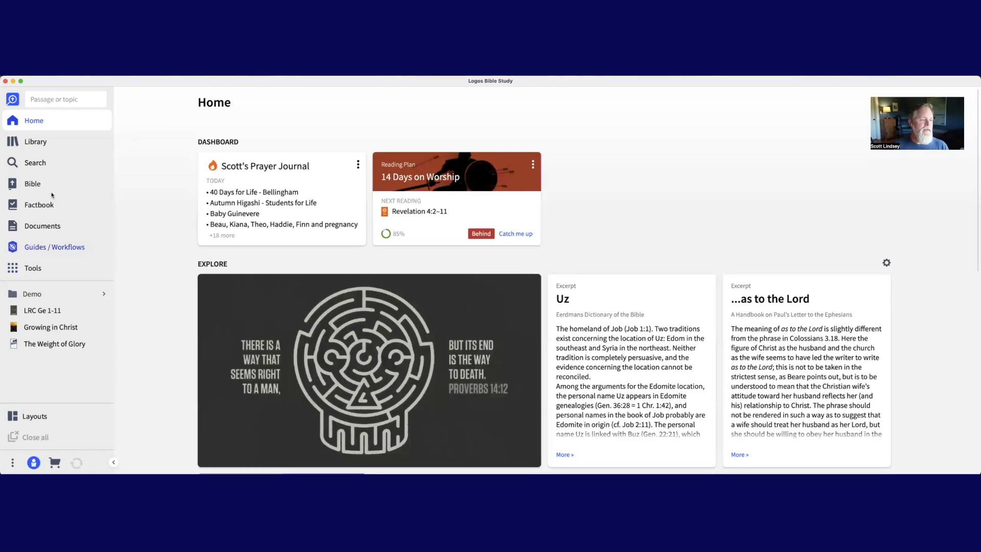
click(36, 205)
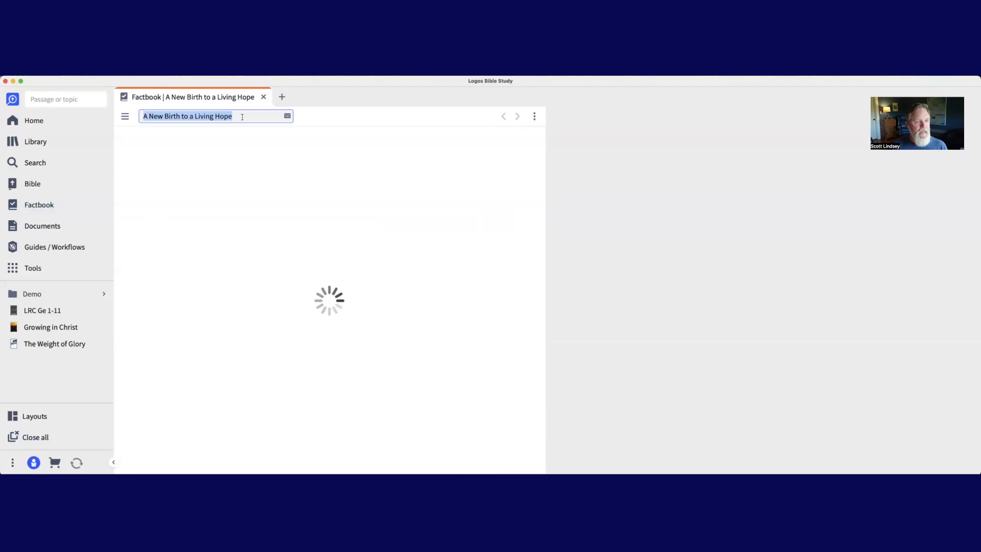
click(242, 118)
text(1 pet 1)
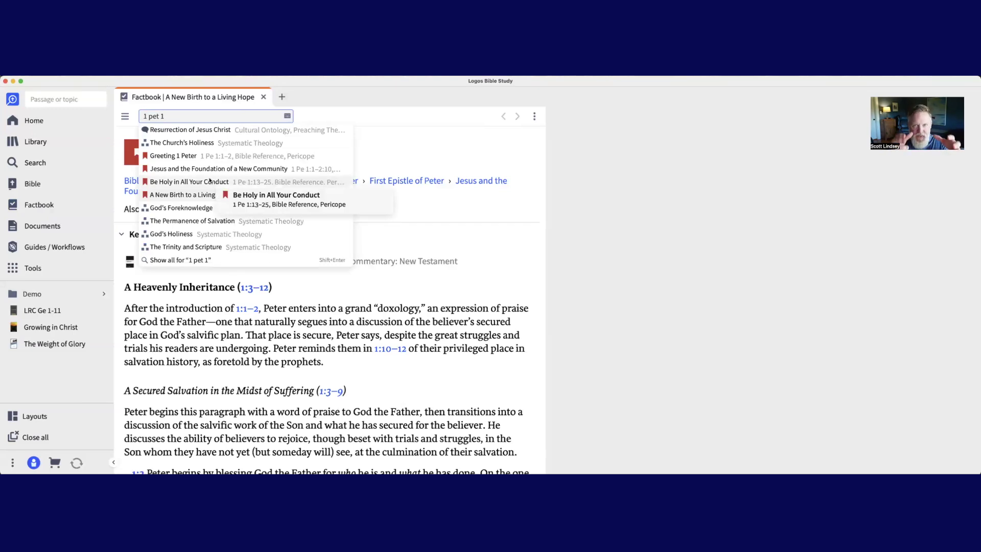
click(210, 181)
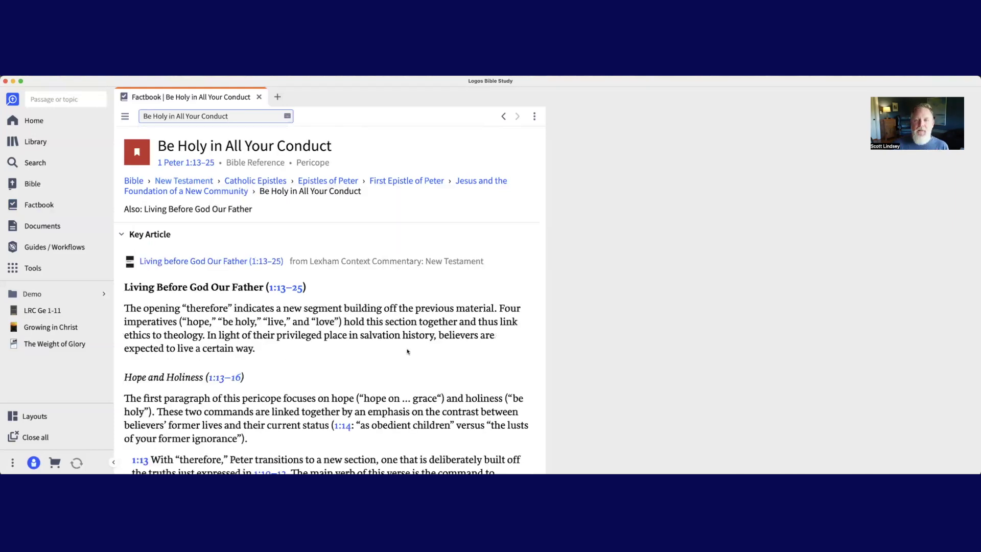
scroll(407, 351, down, 3)
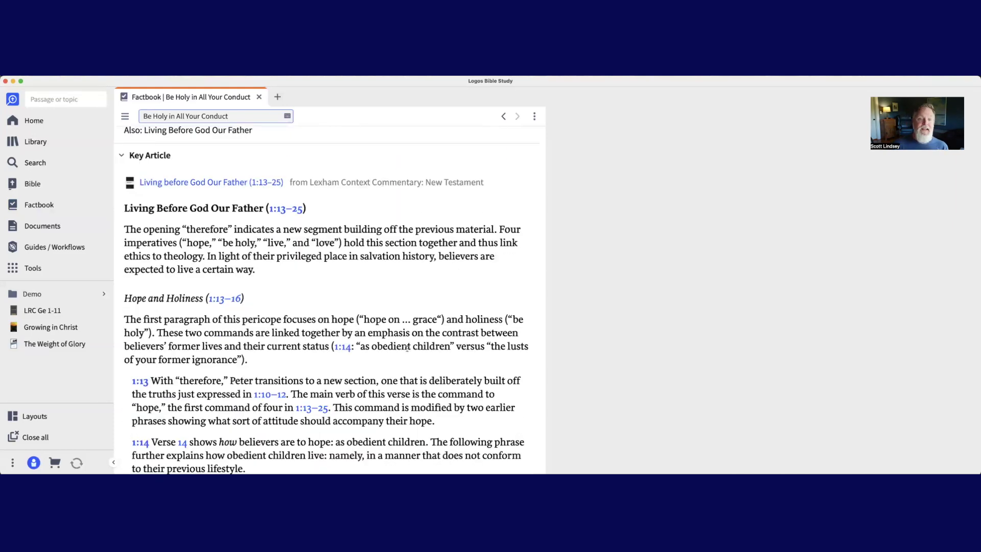
scroll(407, 347, down, 7)
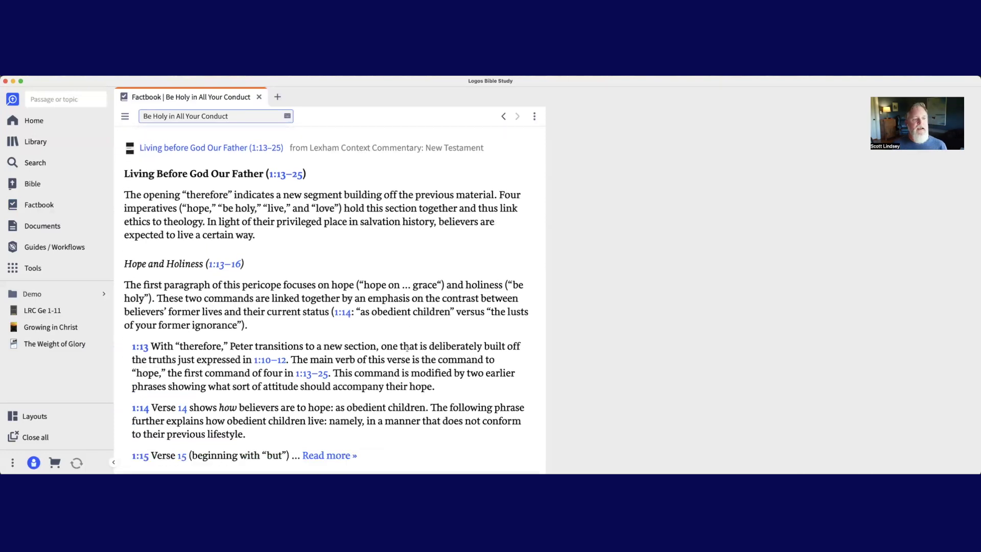
scroll(407, 348, down, 8)
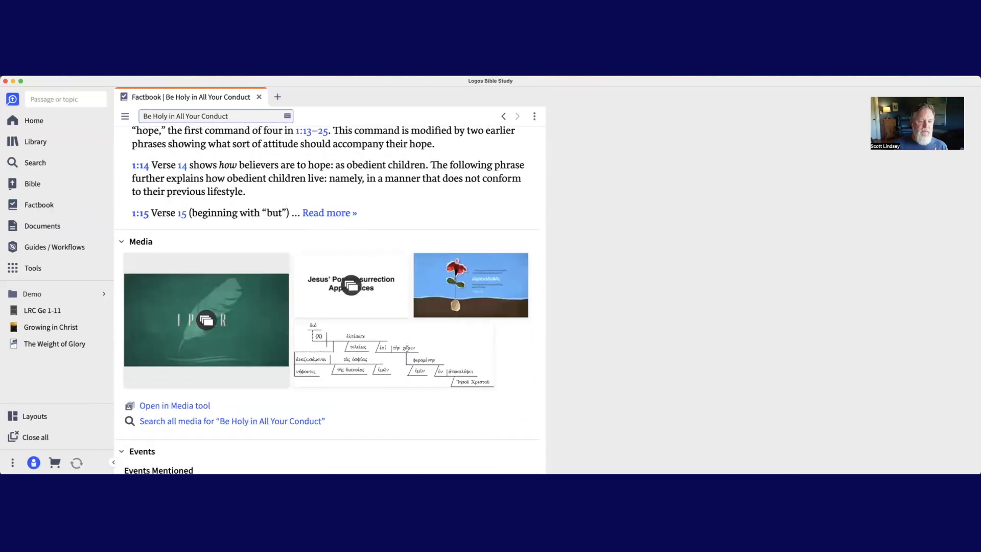
scroll(407, 349, down, 9)
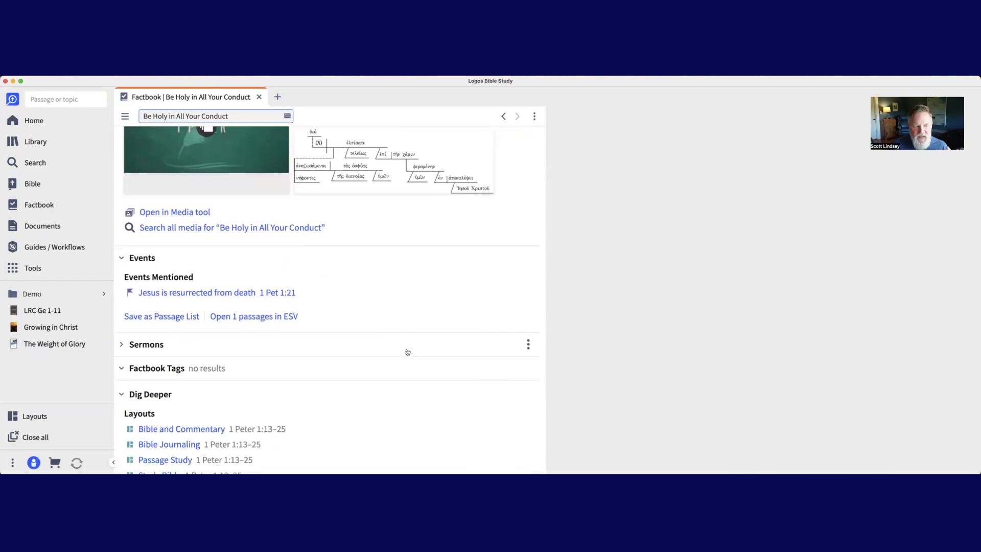
scroll(407, 352, down, 3)
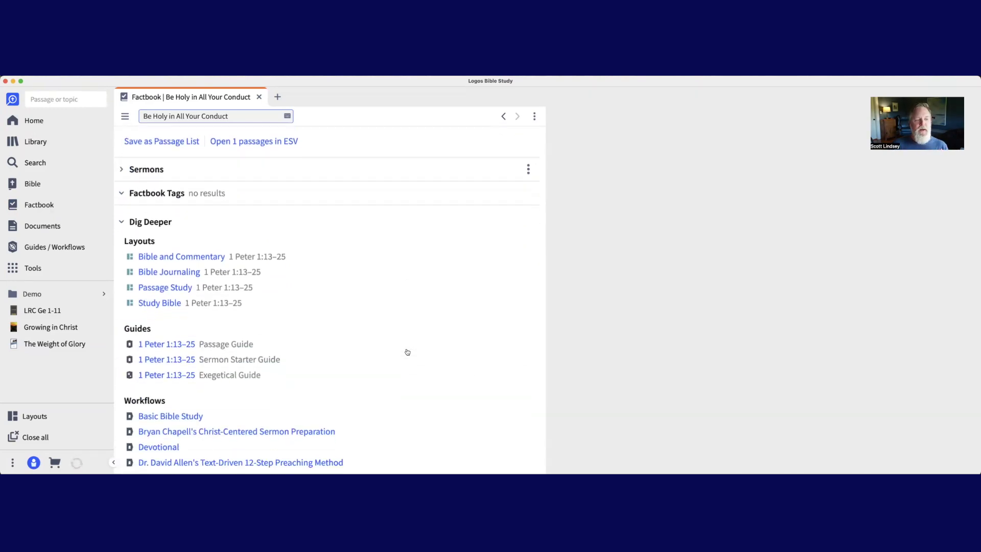
scroll(407, 350, down, 3)
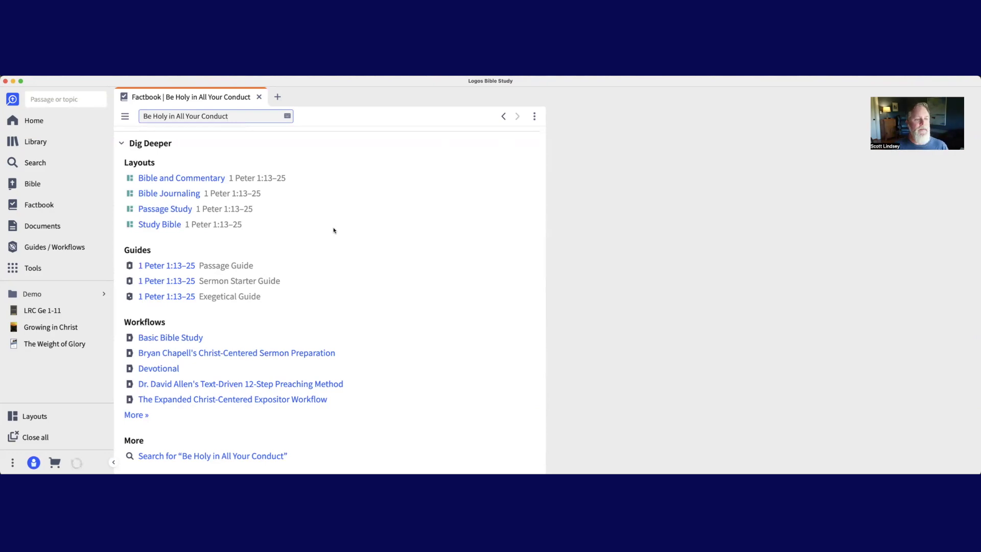
- Open the Bible and Commentary layout, with ESV at 1 Peter 2:7 beside the 1, 2 Peter, Jude commentary
click(193, 180)
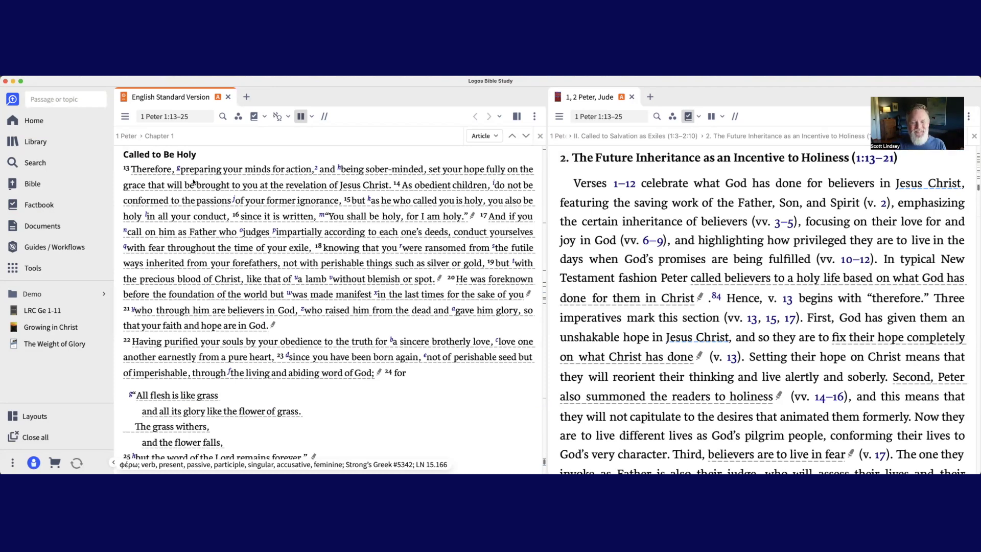
scroll(489, 408, down, 3)
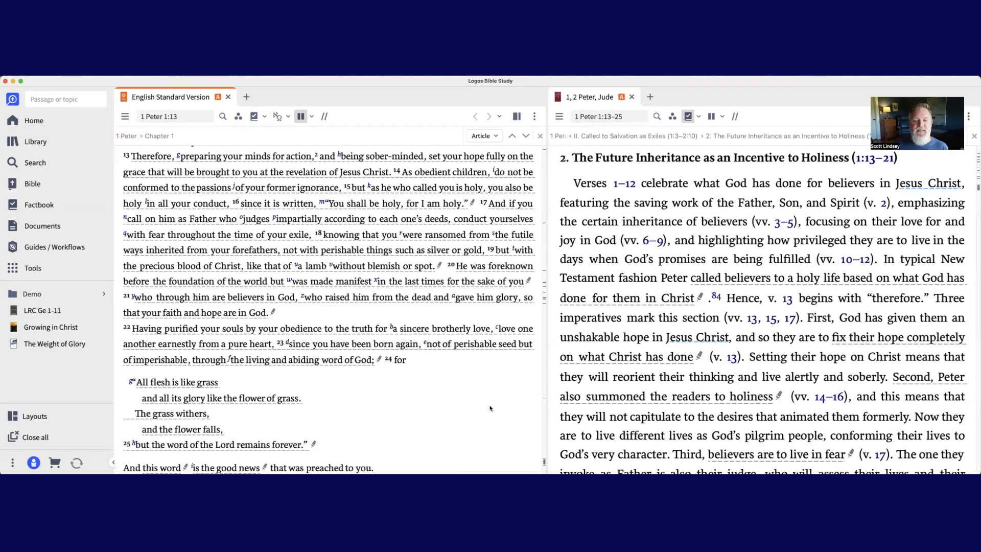
scroll(489, 408, down, 5)
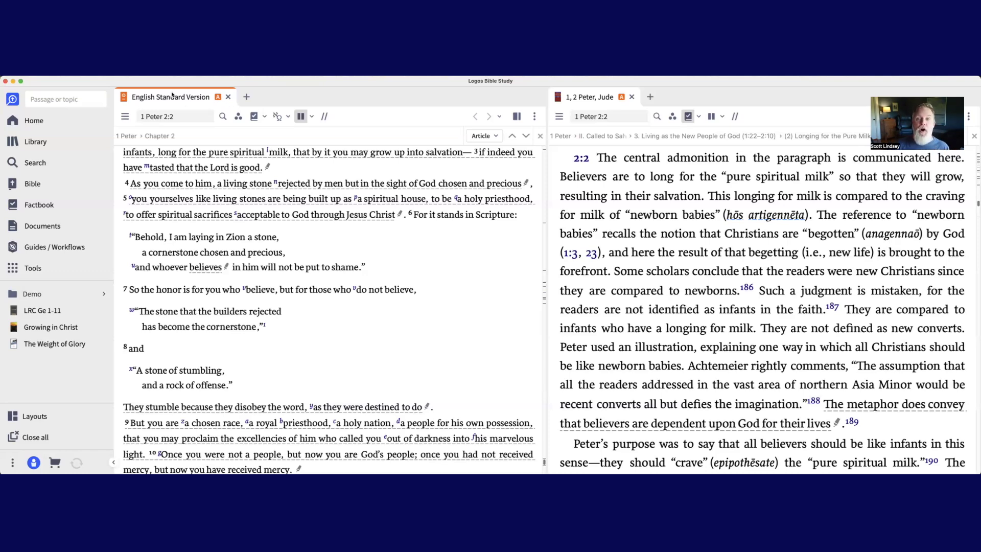
mouse_move(172, 95)
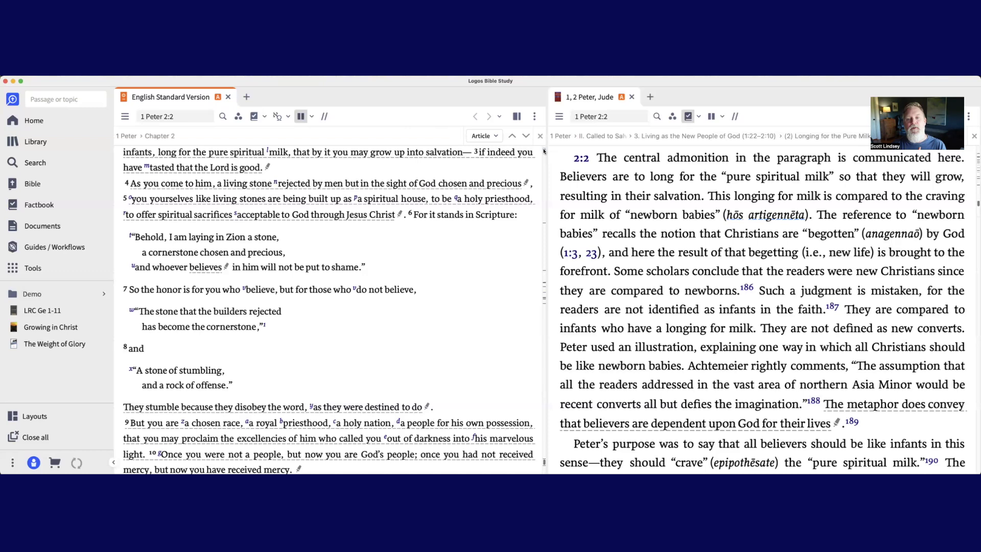
click(648, 157)
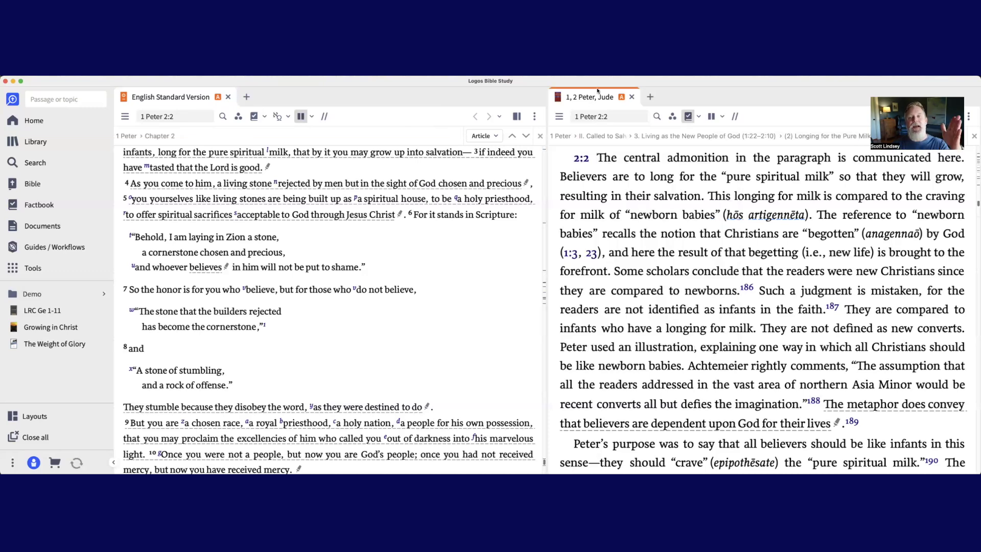
mouse_move(597, 94)
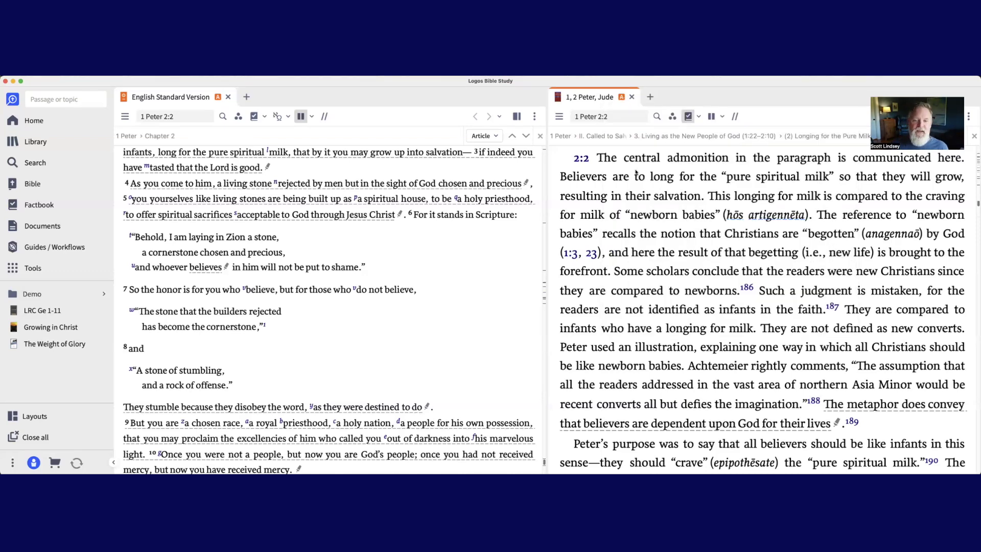
click(432, 276)
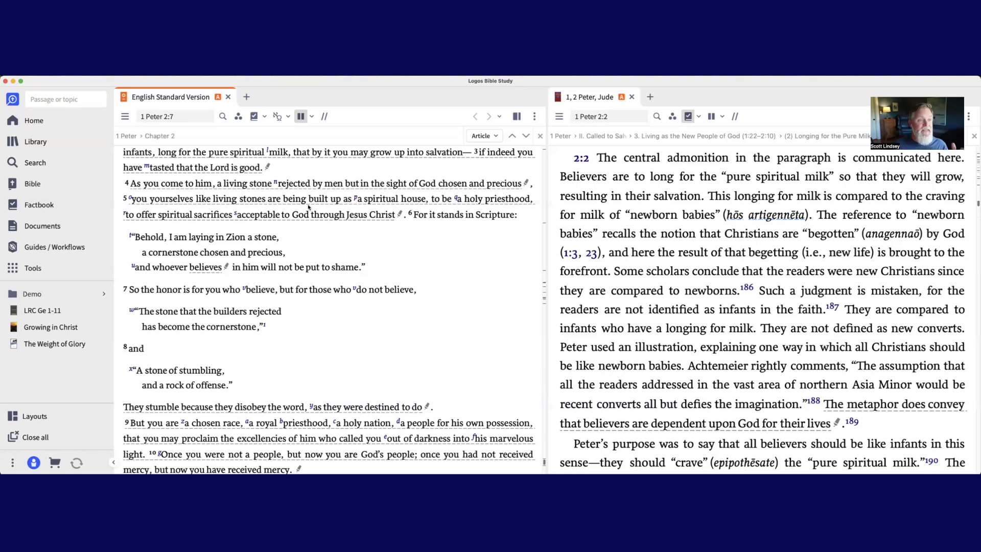
mouse_move(196, 107)
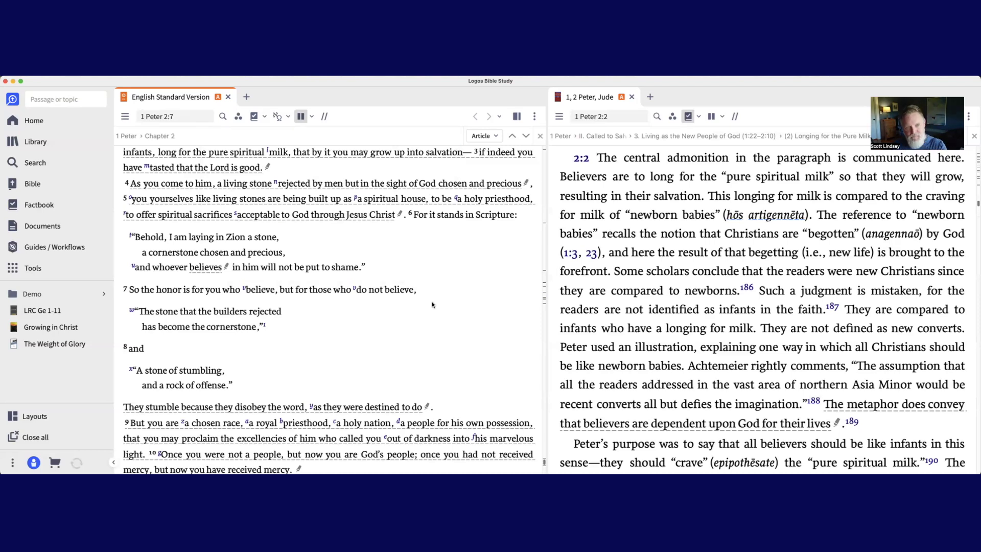
- Cycle the left Bible through NASB 1995 and NLT to the NKJV, then activate the commentary
key(ctrl+Page_Down)
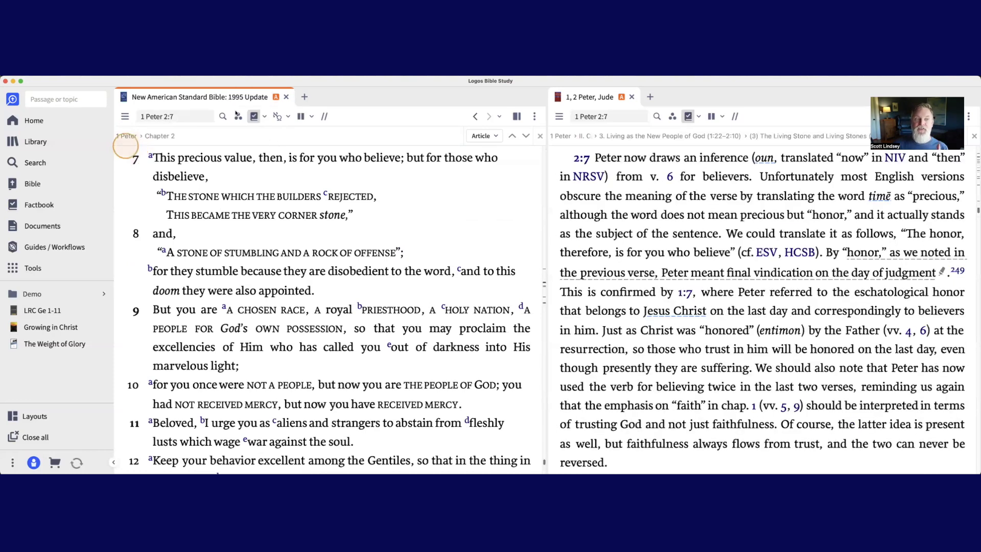
mouse_move(234, 105)
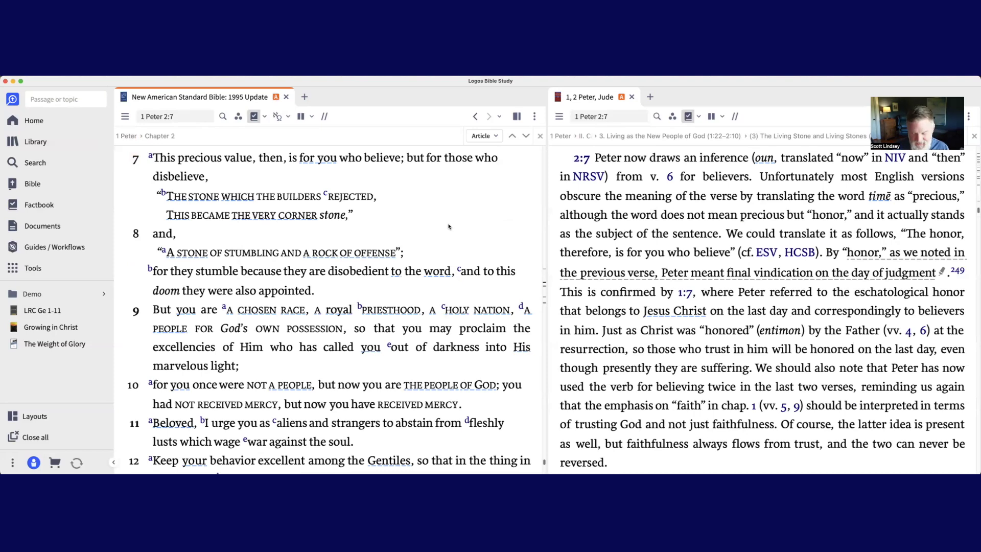
key(ctrl+Page_Down)
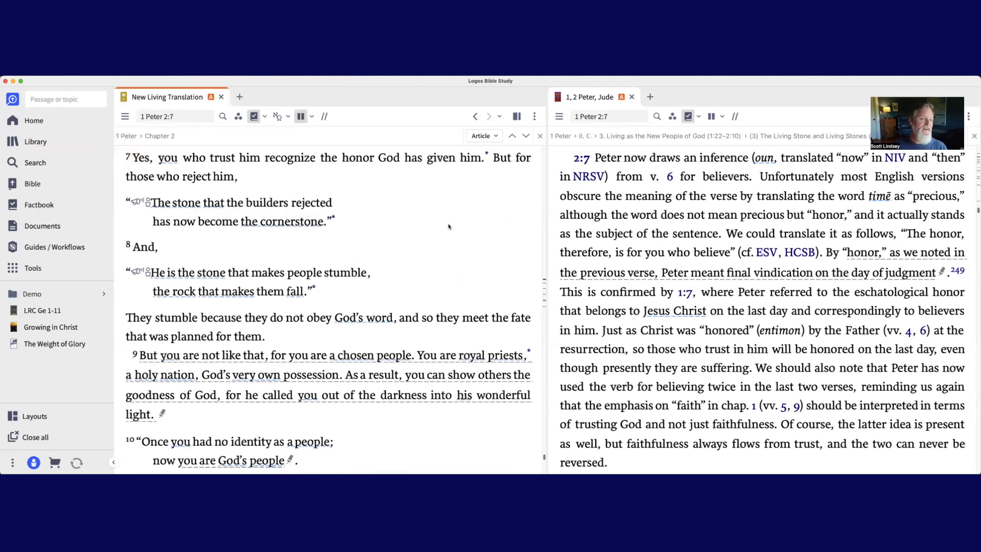
key(ctrl+Page_Down)
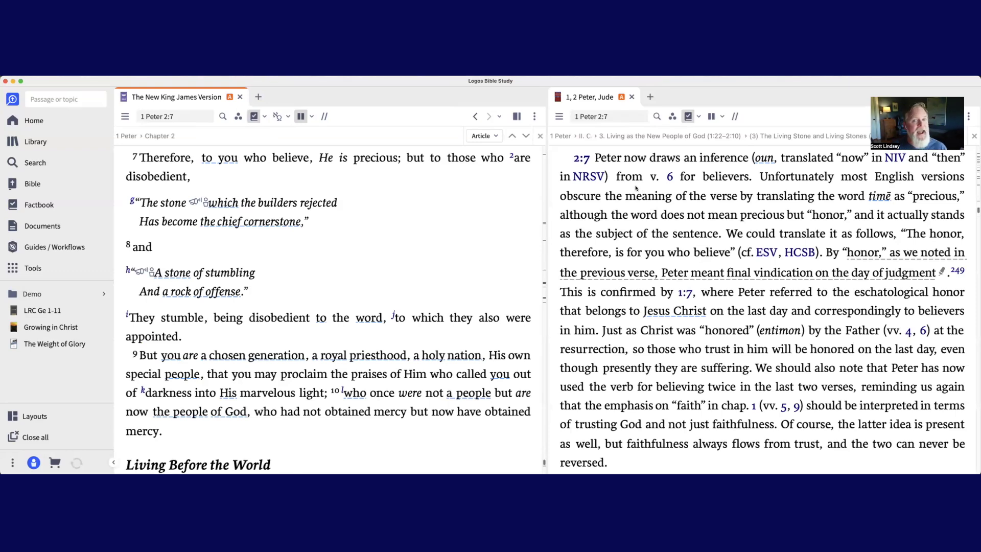
click(636, 188)
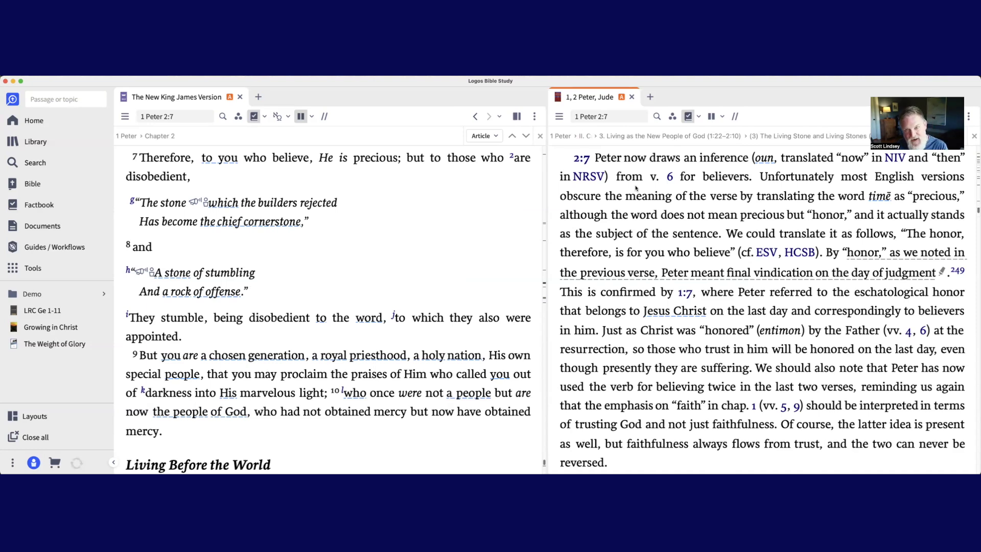
- Cycle the commentary through parallel 1 Peter commentaries, then close all panels
key(ctrl+shift+Right)
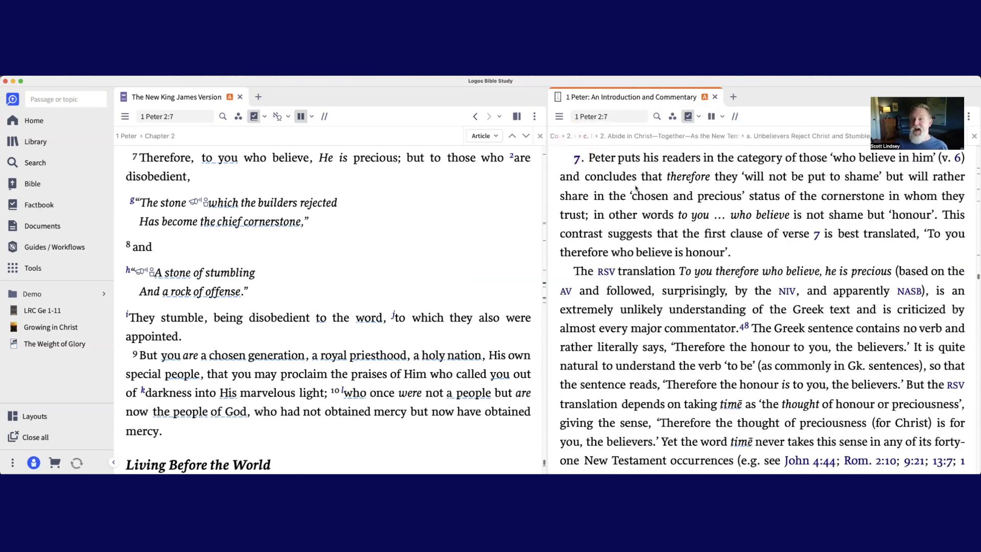
key(ctrl+shift+Right)
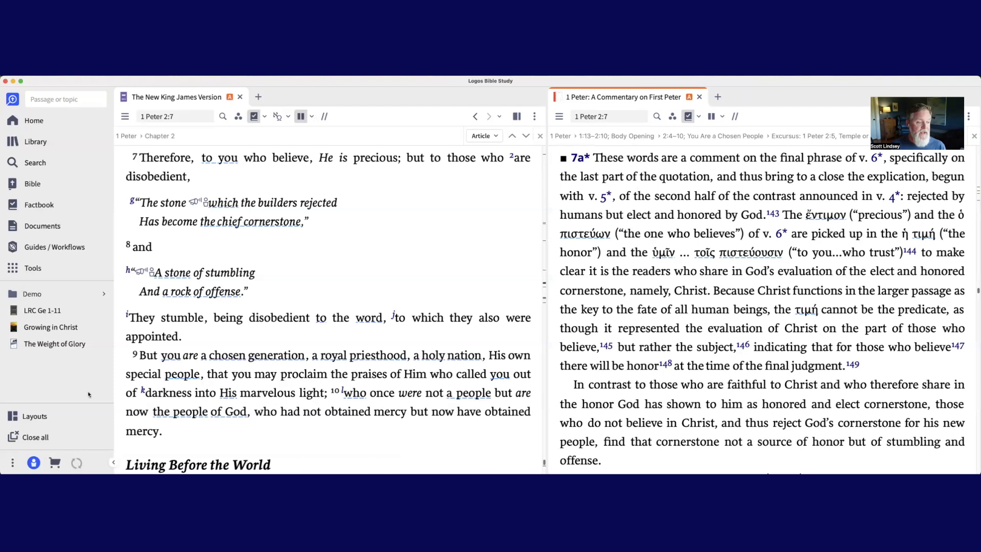
click(34, 440)
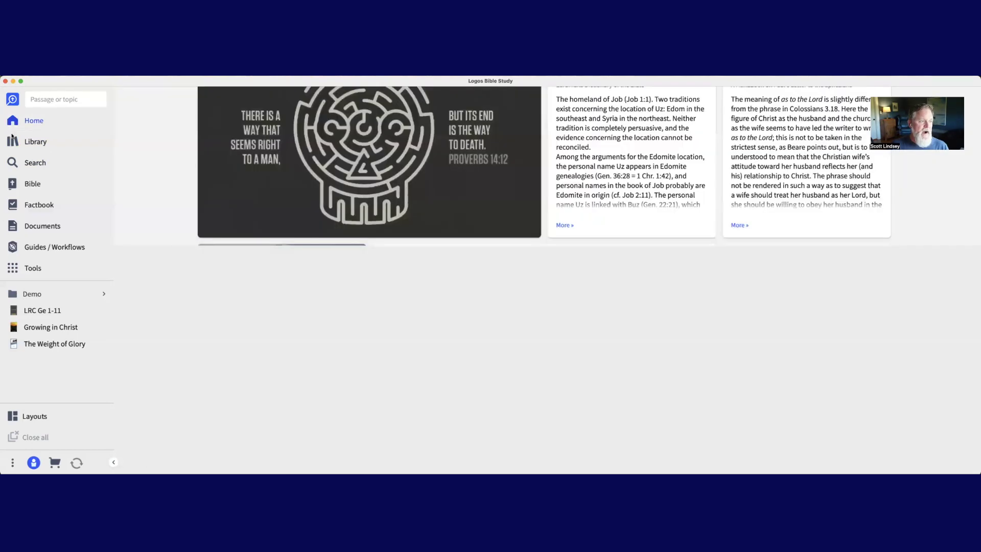
- Open Harper's, Anchor Yale and Easton's Bible Dictionaries on Marriage from 'bible dictionary' results, closing Lexham
click(14, 142)
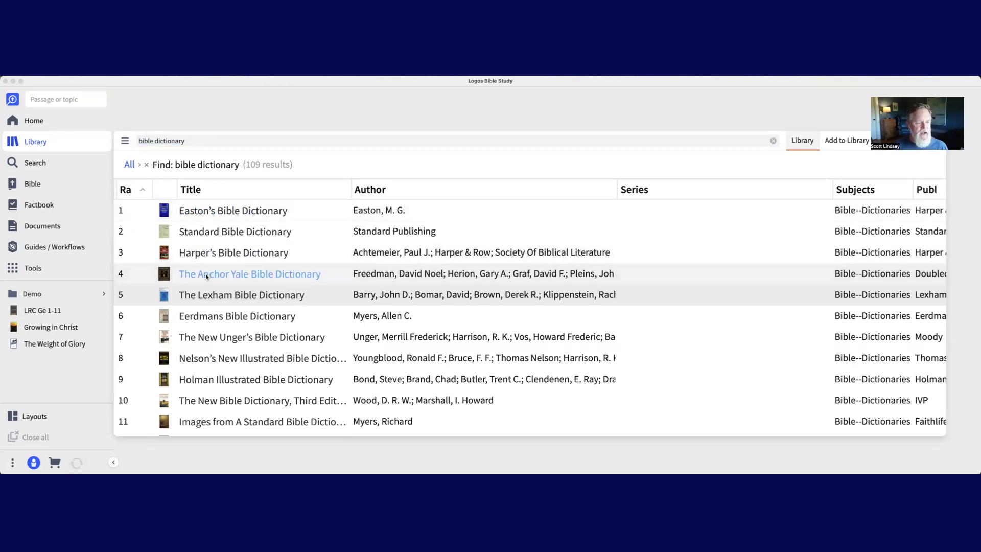
click(203, 294)
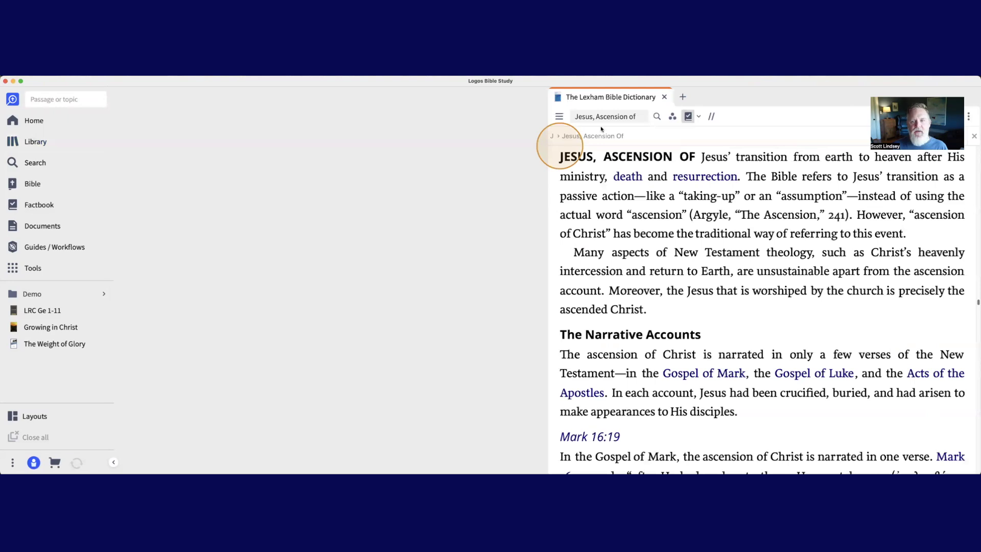
click(664, 96)
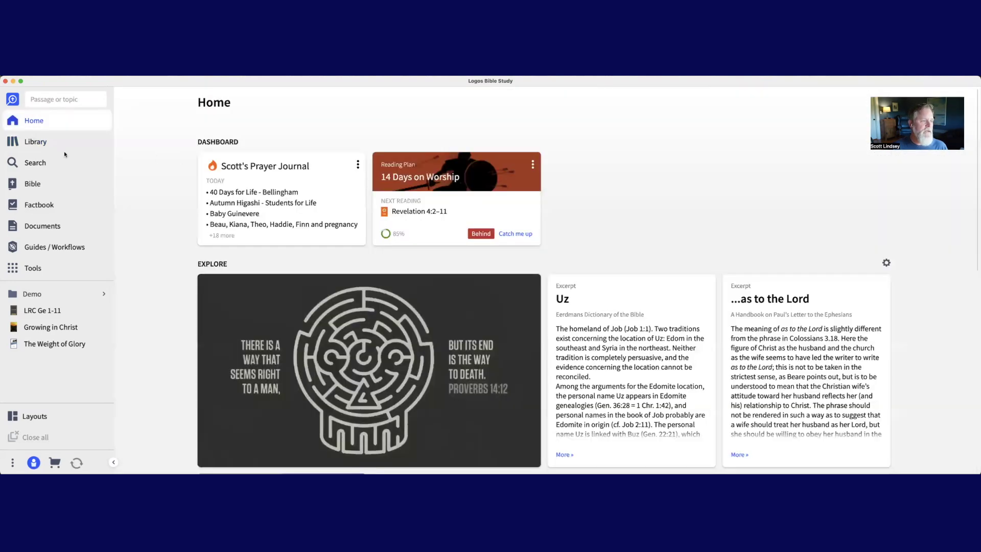
click(39, 143)
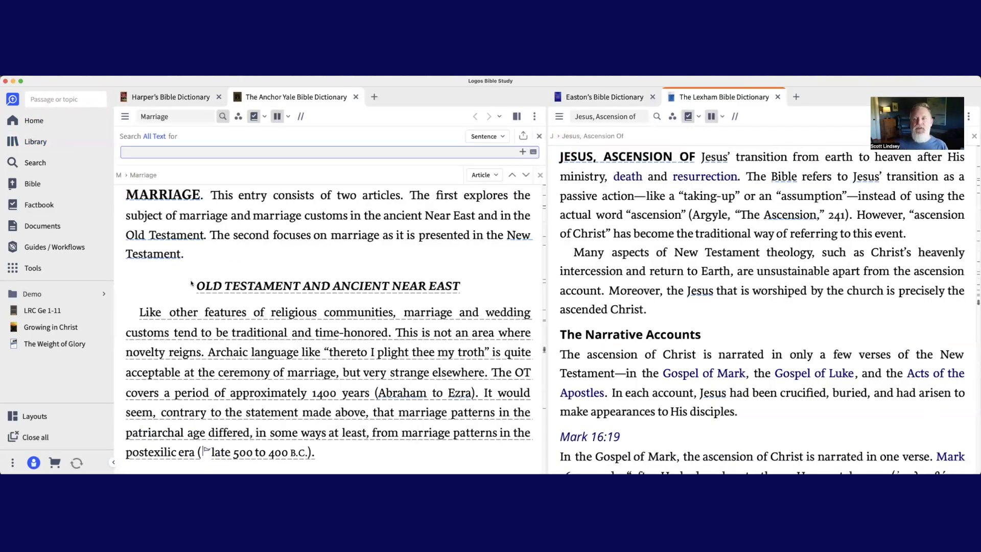
click(777, 97)
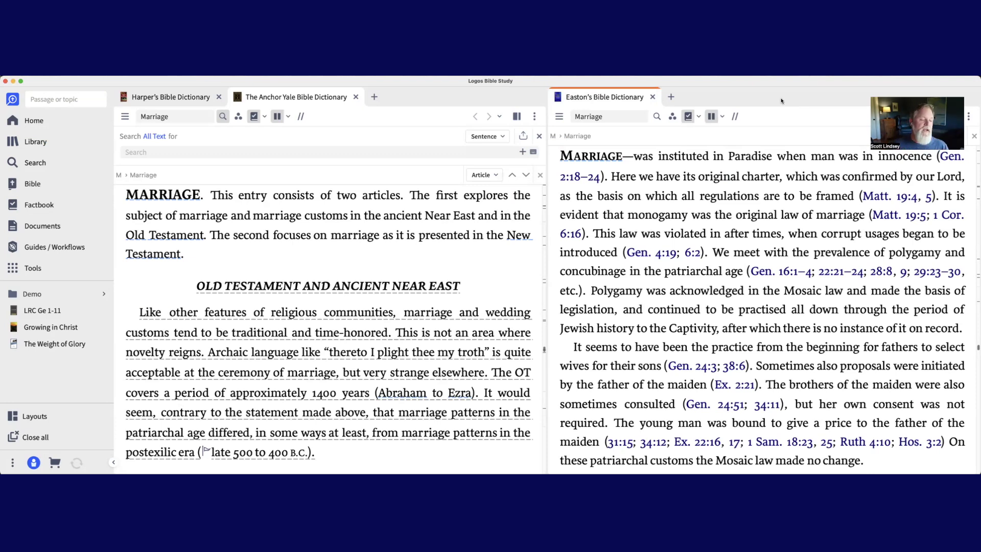
click(35, 417)
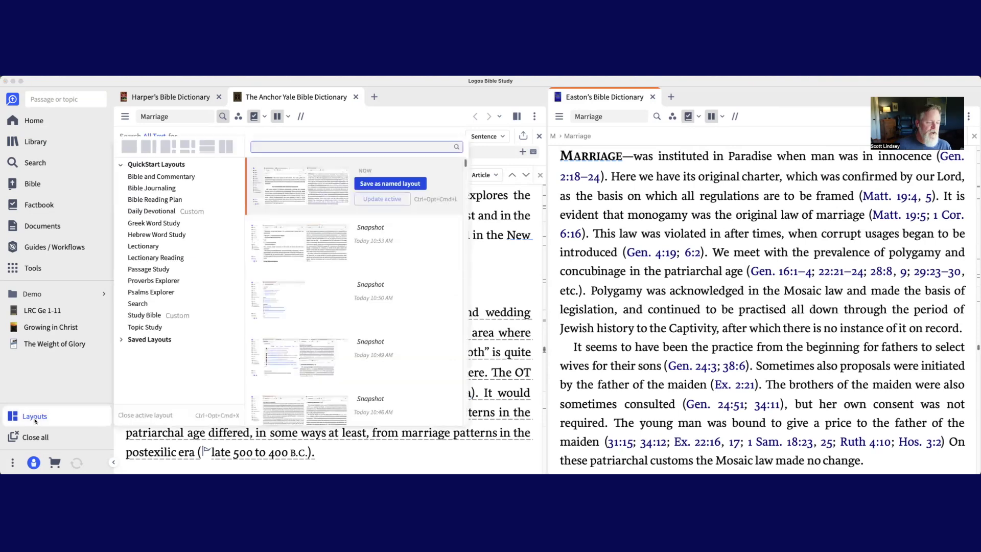
- Arrange the three dictionaries with the Vertical three-column layout
click(227, 147)
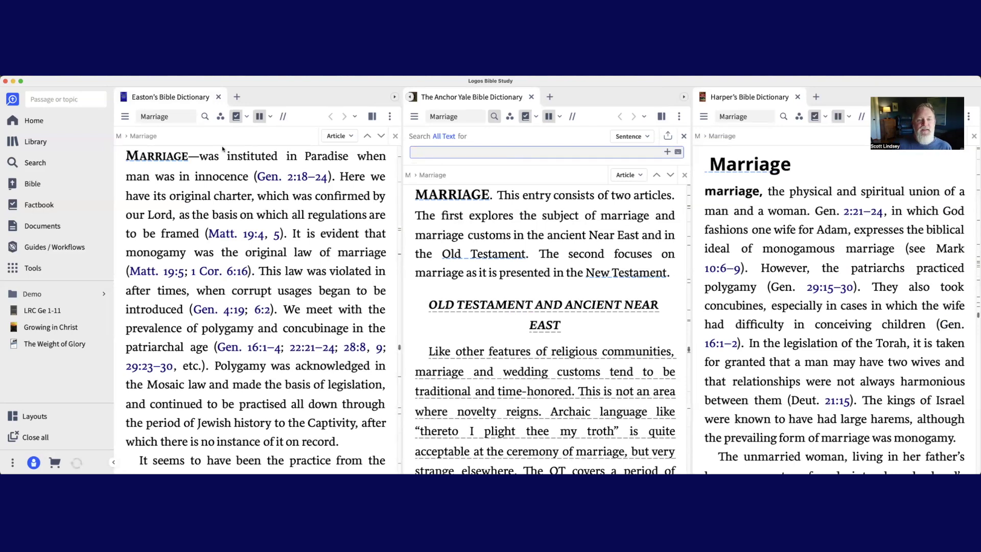
- Put Easton's, Anchor Yale and Harper's dictionaries into Link Set A
click(389, 117)
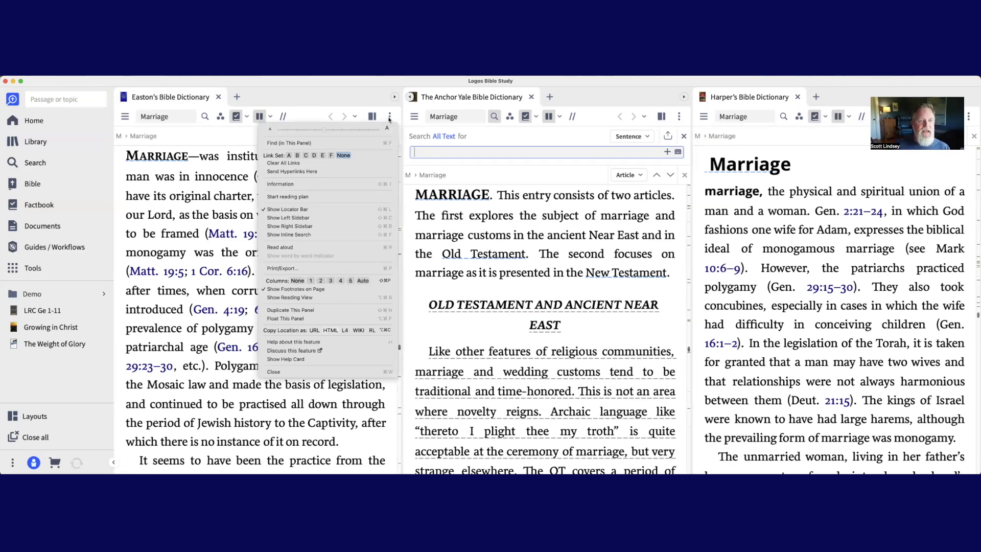
click(289, 155)
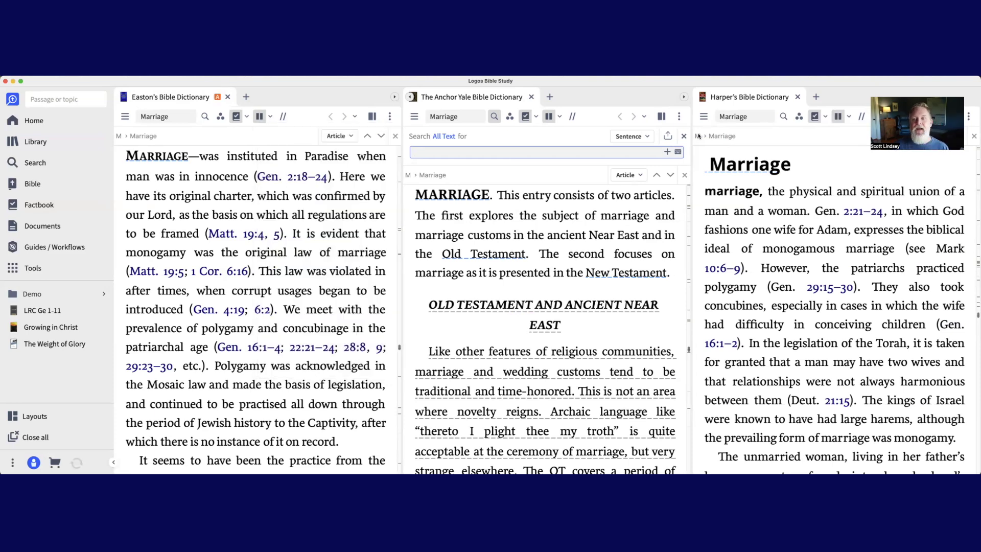
click(677, 116)
click(578, 155)
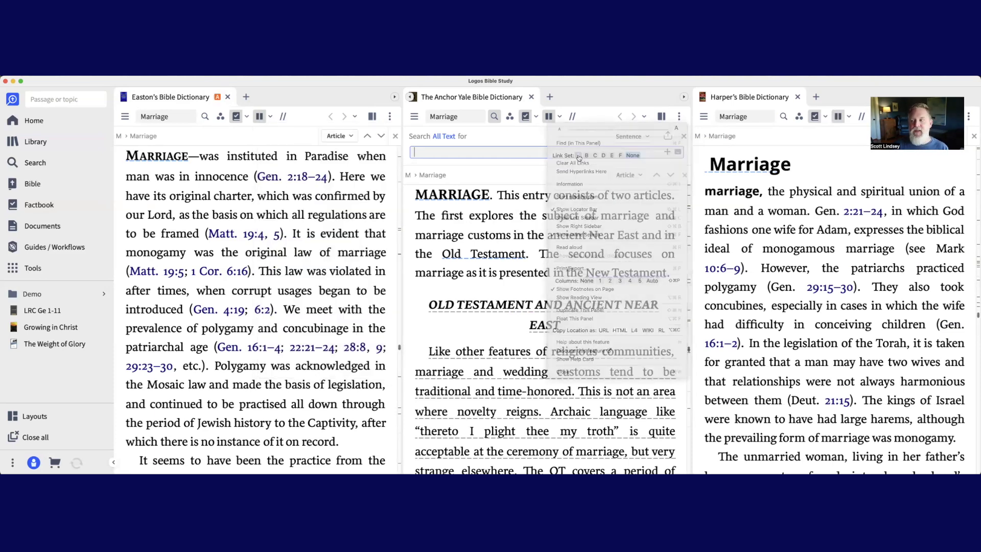
click(969, 118)
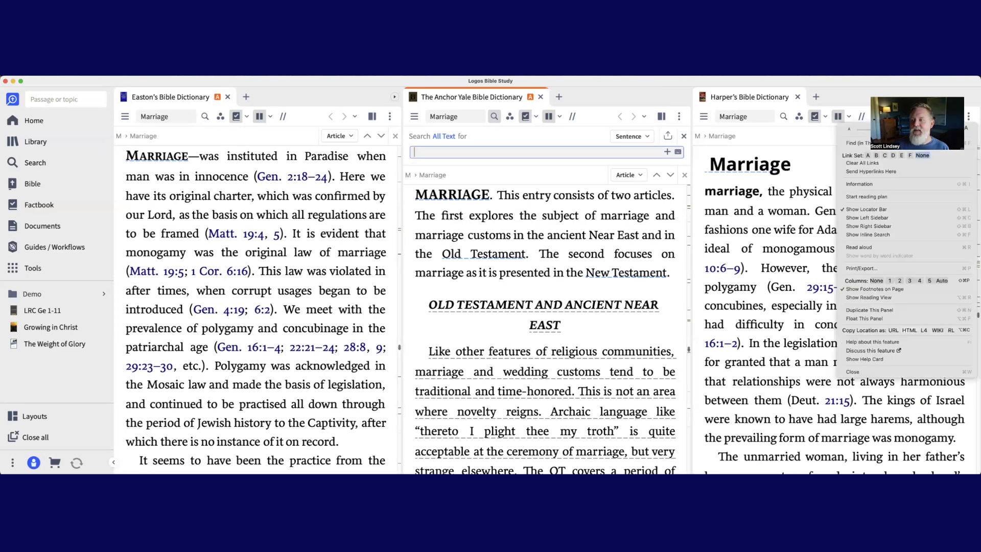
click(867, 156)
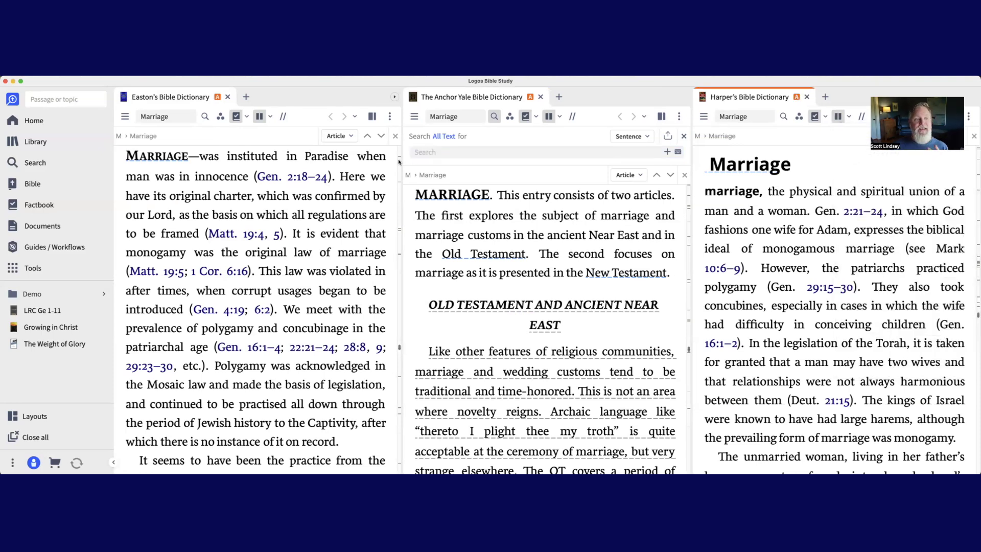
click(176, 117)
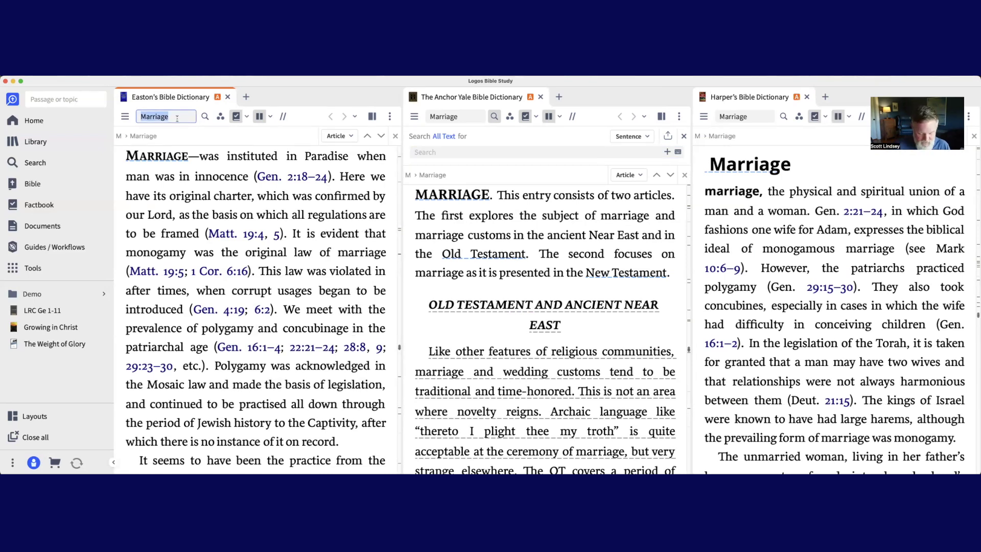
- Enter 'david' in Easton's reference box so all linked dictionaries jump to David
text(david)
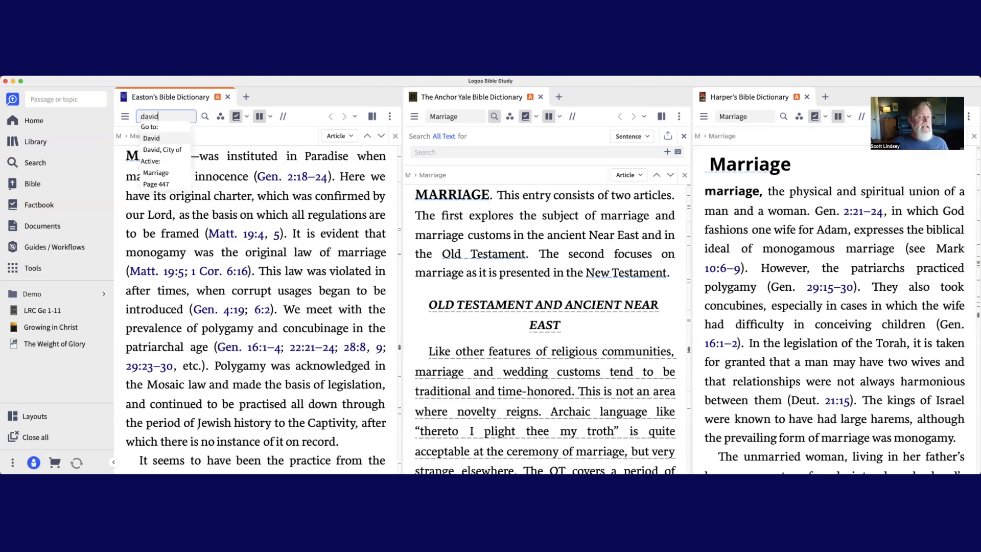
key(Return)
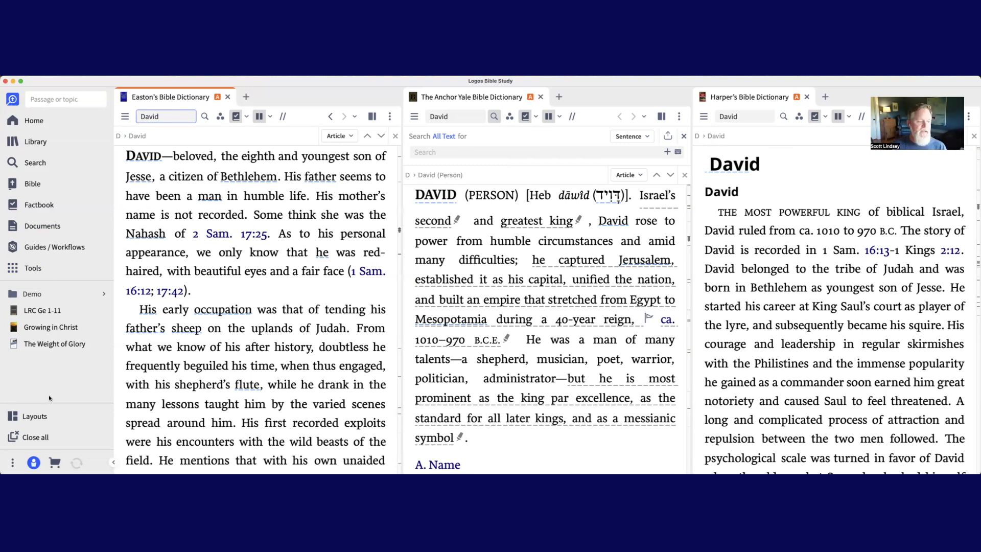
- Save the three-dictionary David workspace as a named layout called 'Deep Dive'
click(35, 420)
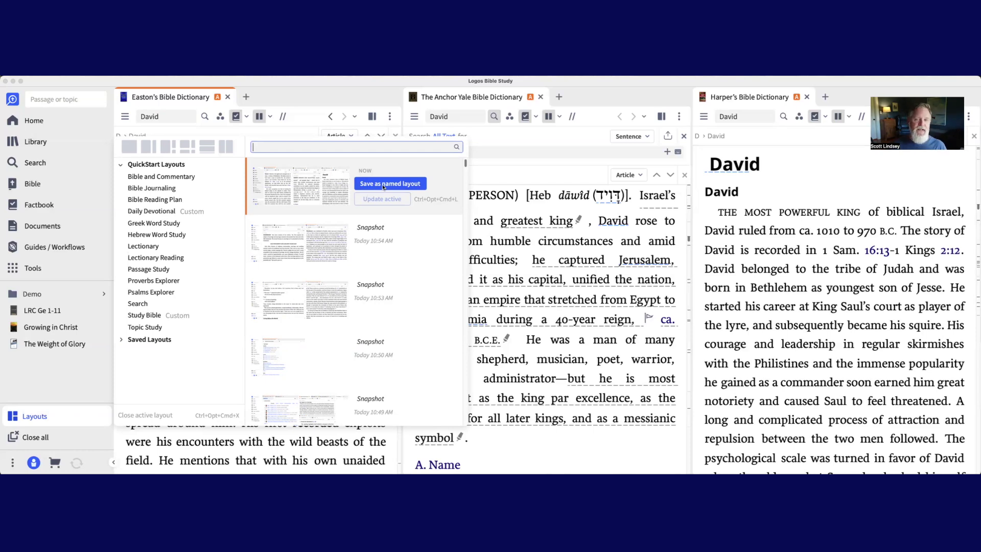
click(382, 183)
text(De)
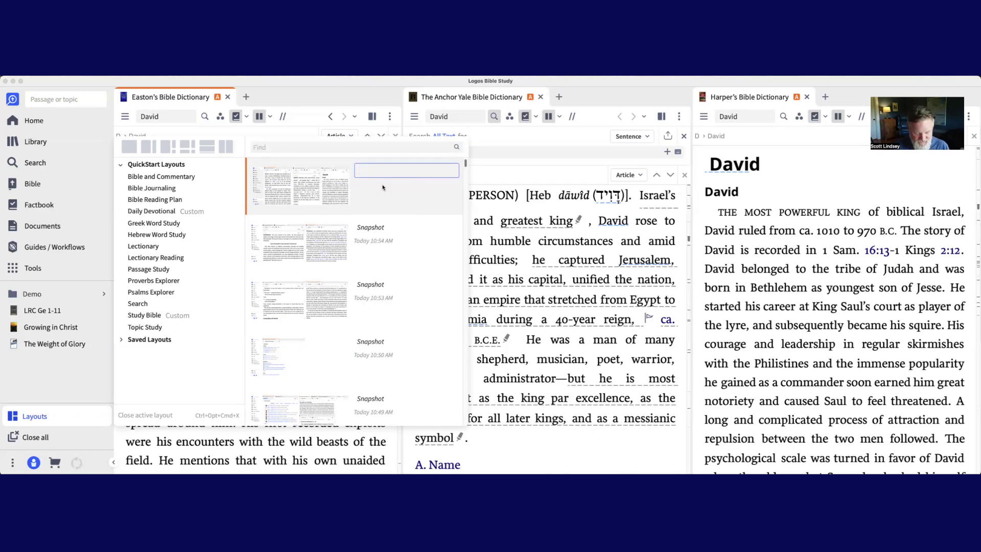
text(ep Dive)
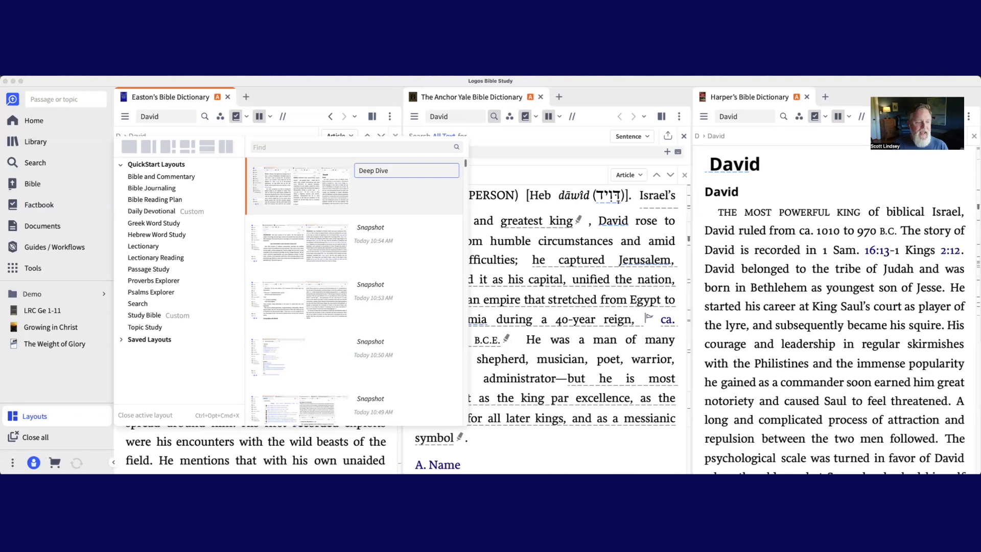
key(Return)
click(36, 438)
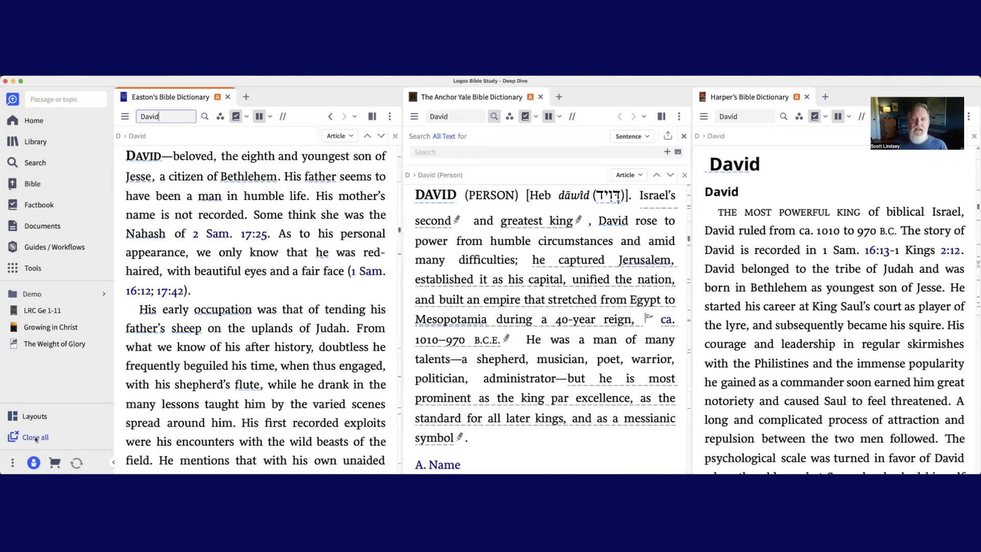
click(36, 438)
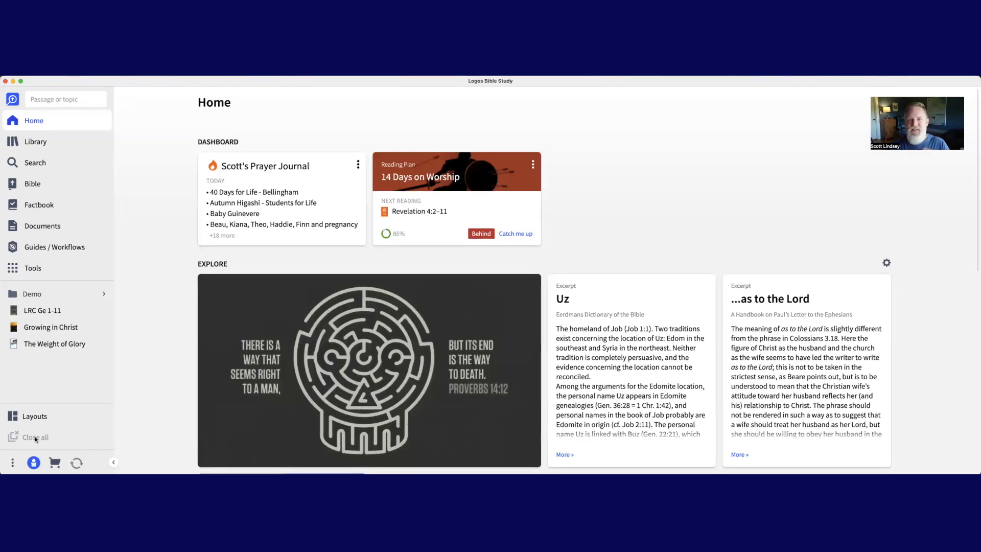
click(40, 416)
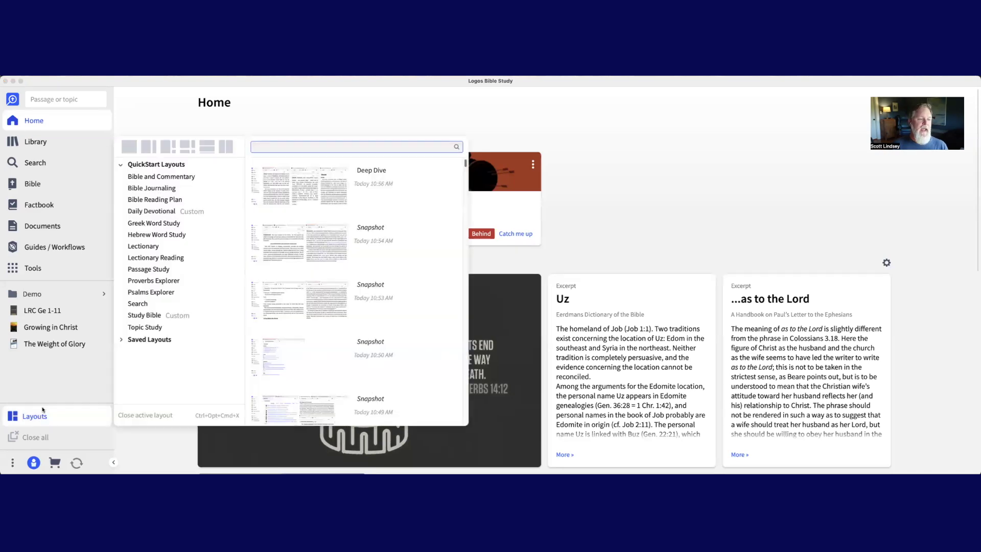
click(121, 165)
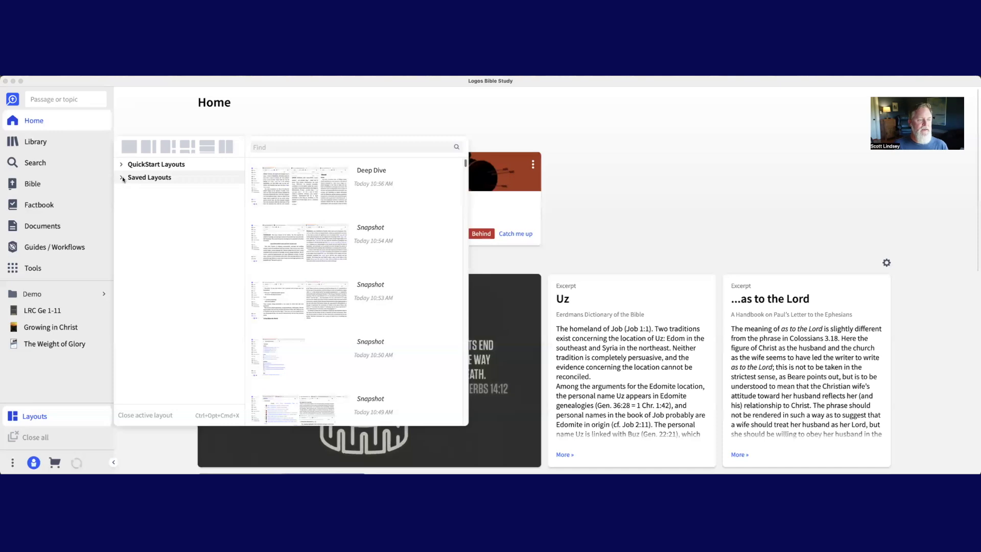
click(123, 178)
scroll(181, 302, down, 5)
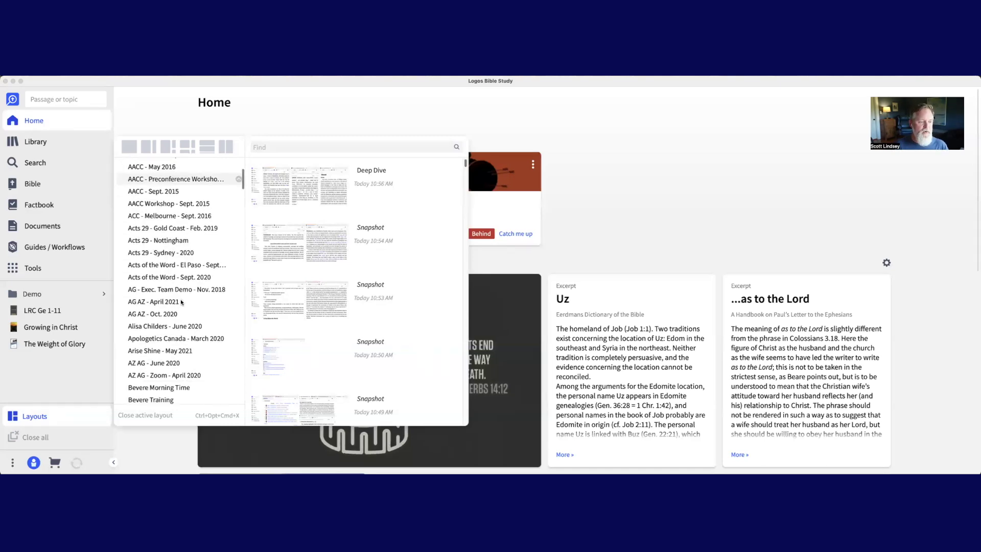
scroll(181, 302, down, 10)
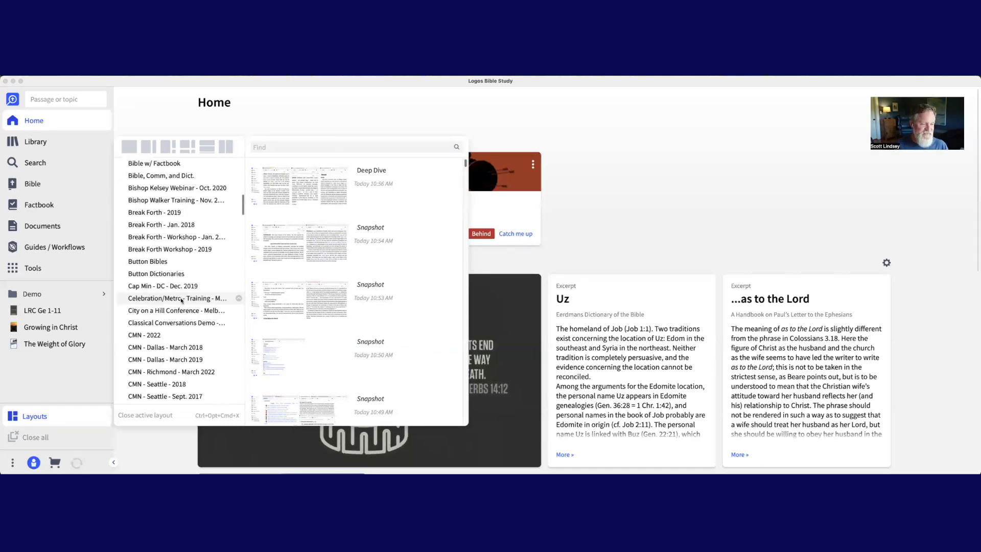
scroll(182, 301, down, 2)
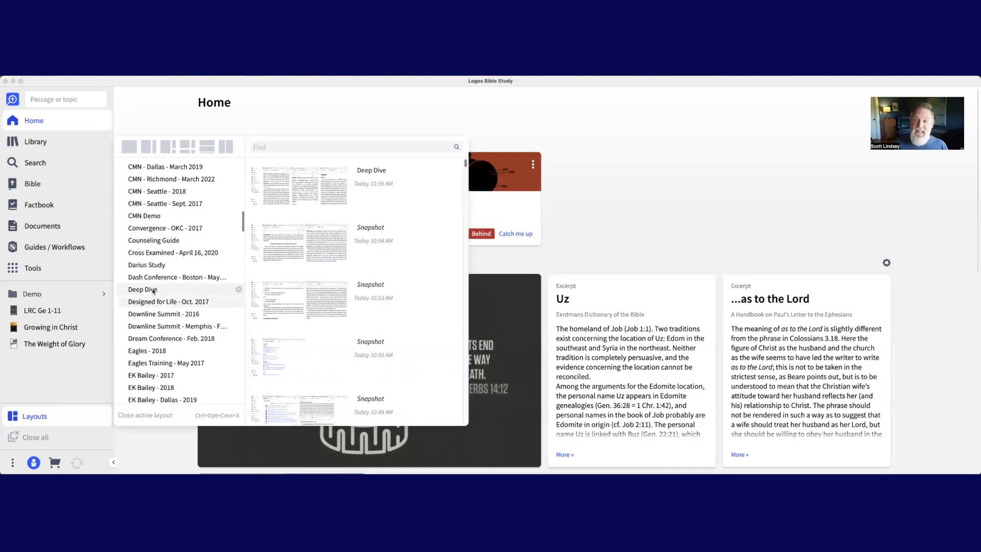
click(152, 290)
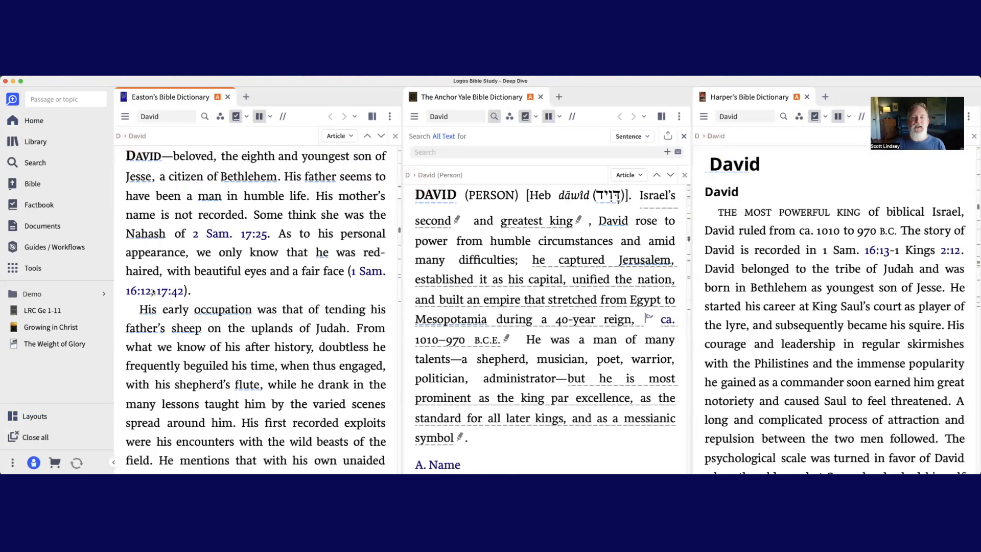
- Look up 'esther' in Easton's so Easton's and the linked Harper's show Esther
click(162, 117)
text(e)
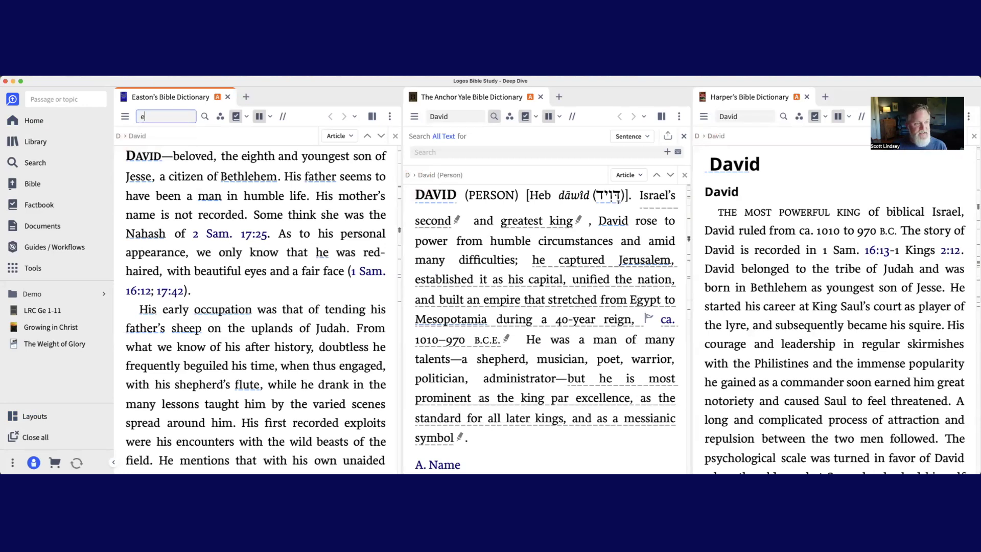
text(sther)
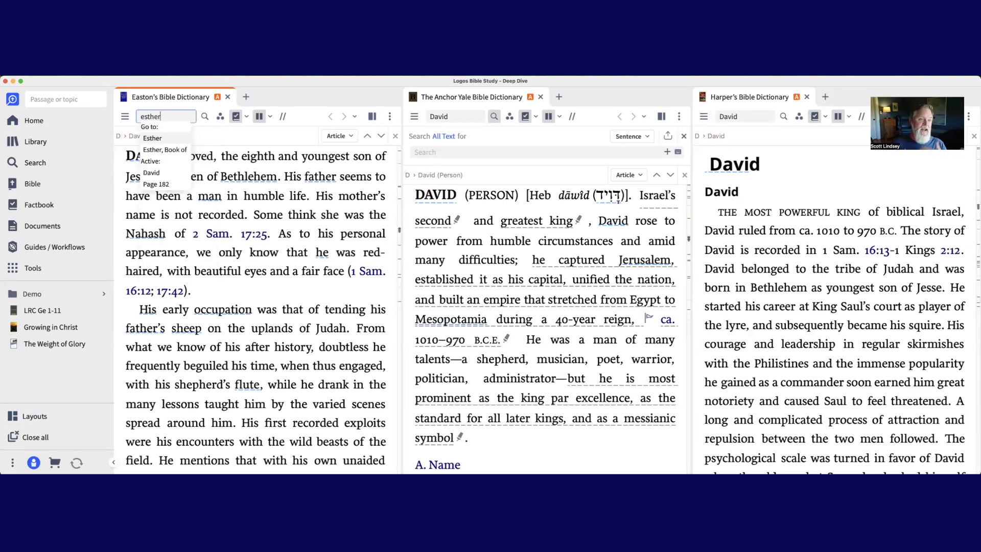
key(Return)
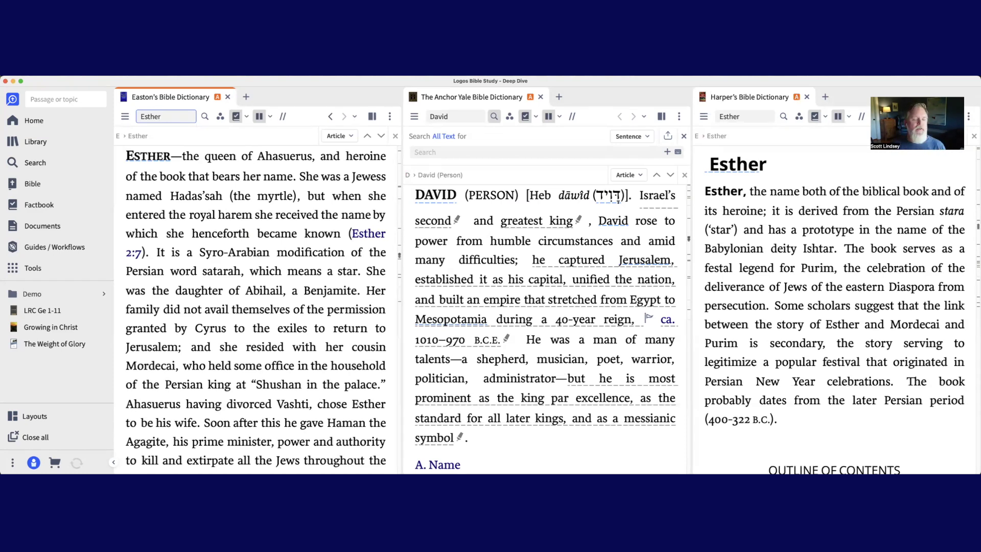
- Enter 'Sin' in Easton's reference box so every linked dictionary jumps to Sin
click(172, 117)
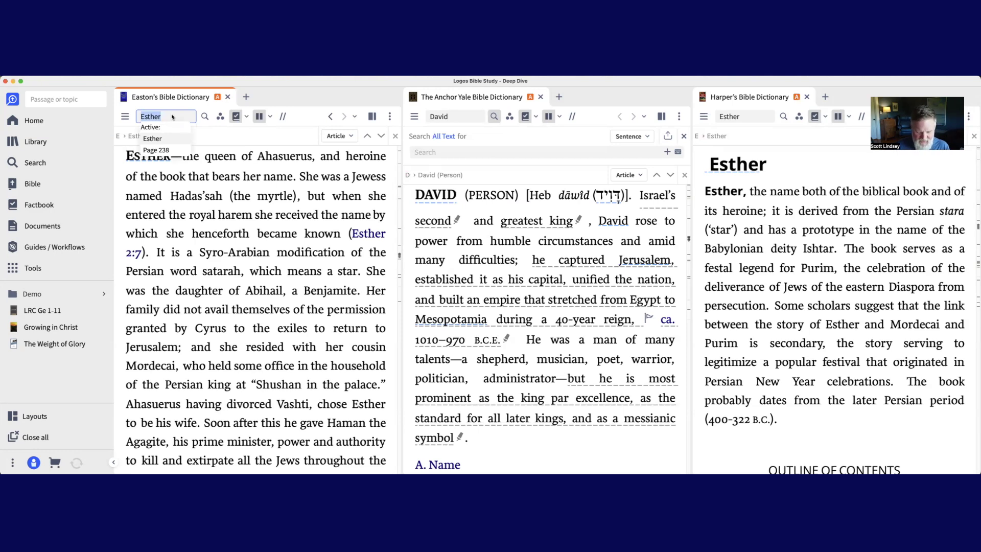
text(Sin)
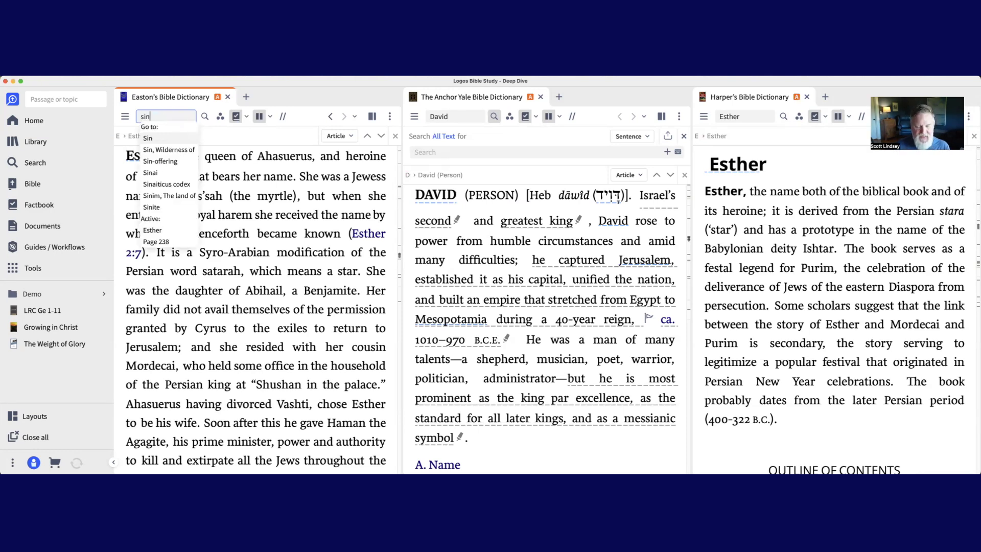
click(125, 147)
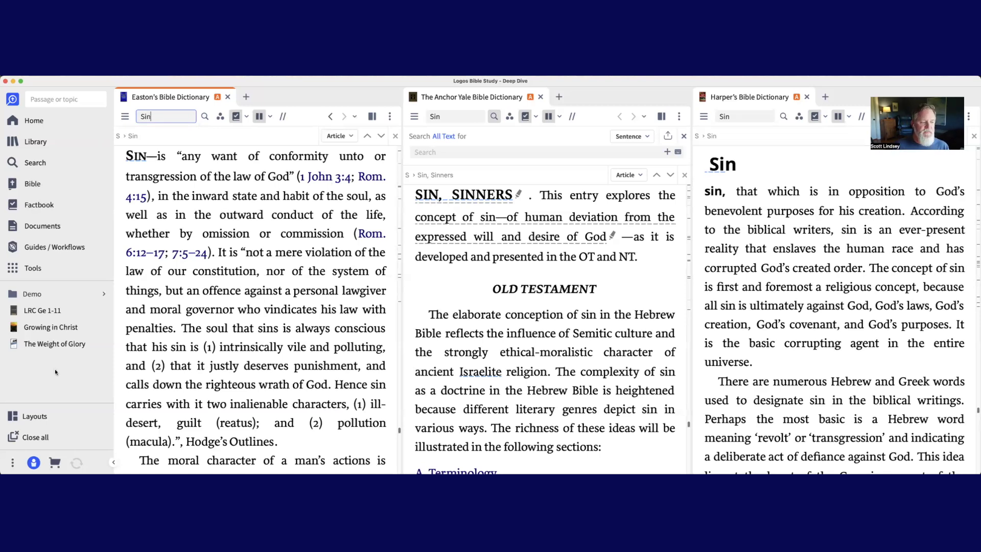
- Update the Deep Dive layout to the Sin view, then close all panels
click(40, 417)
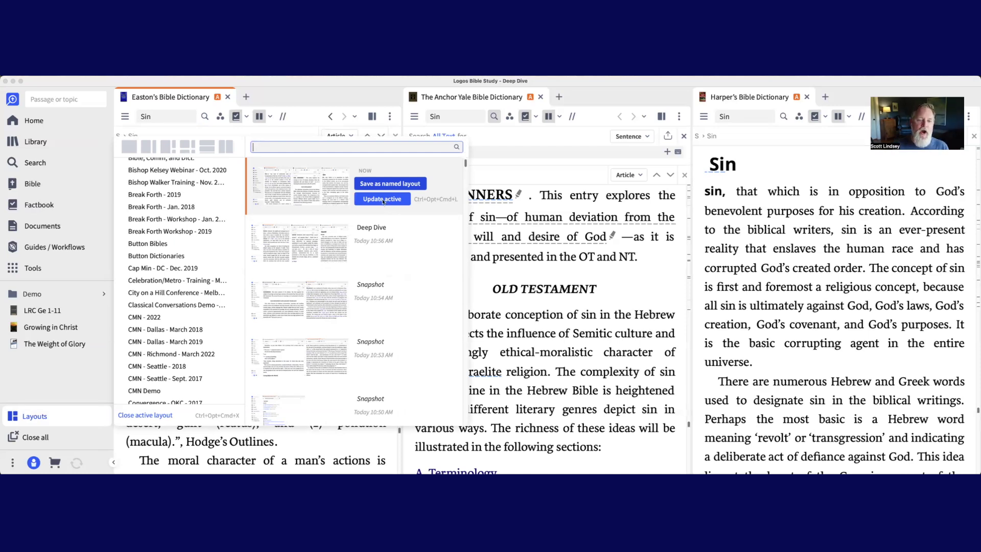
click(382, 199)
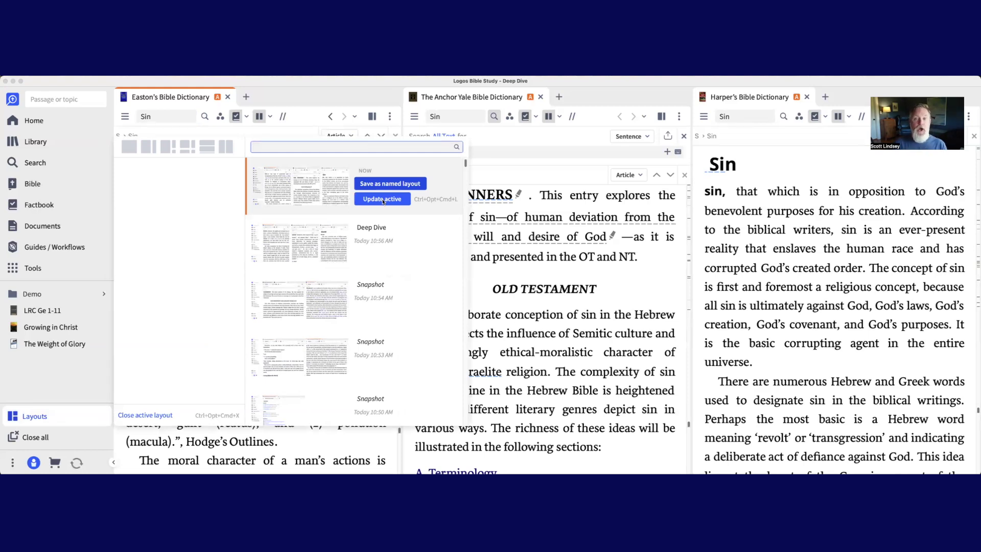
click(37, 438)
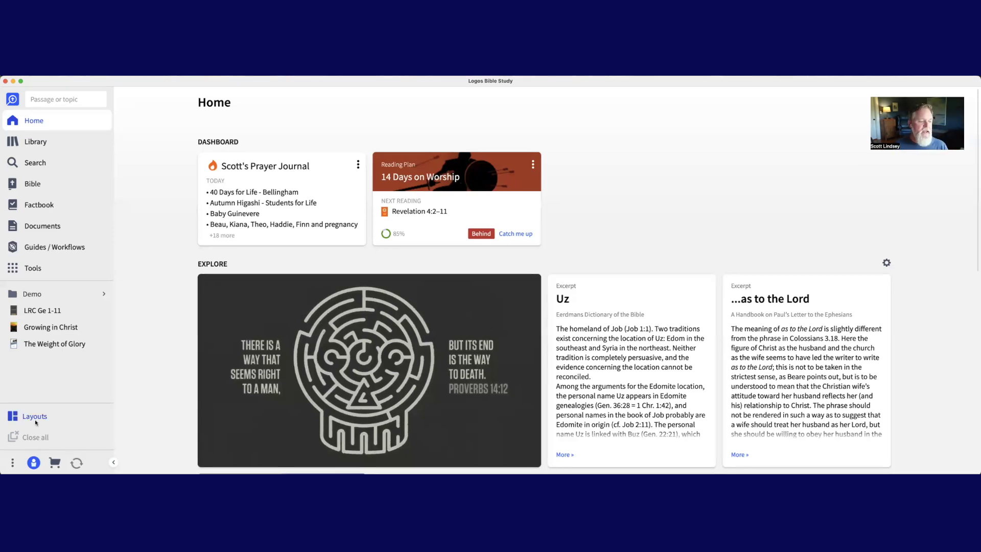
- Reload the Deep Dive layout from the Saved Layouts list
click(35, 418)
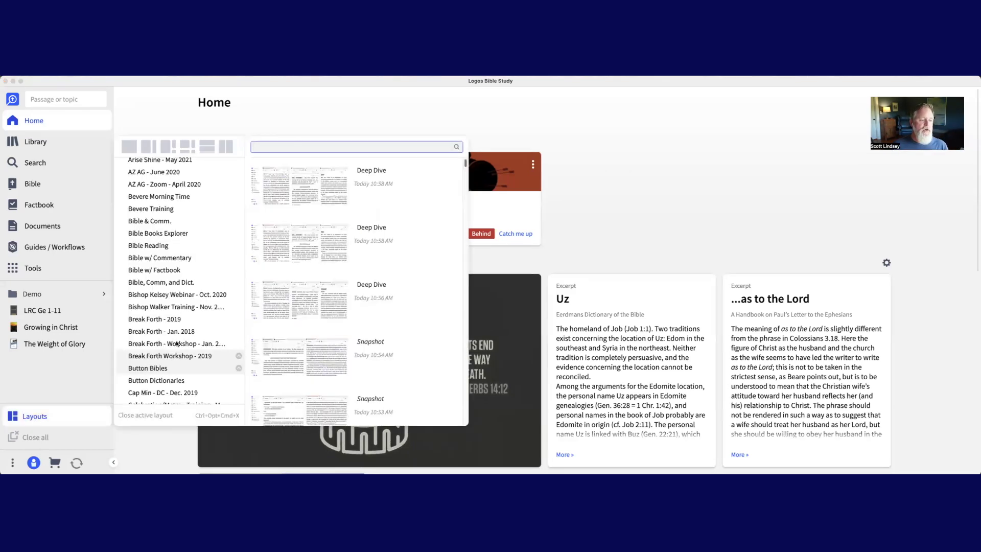
scroll(176, 343, down, 8)
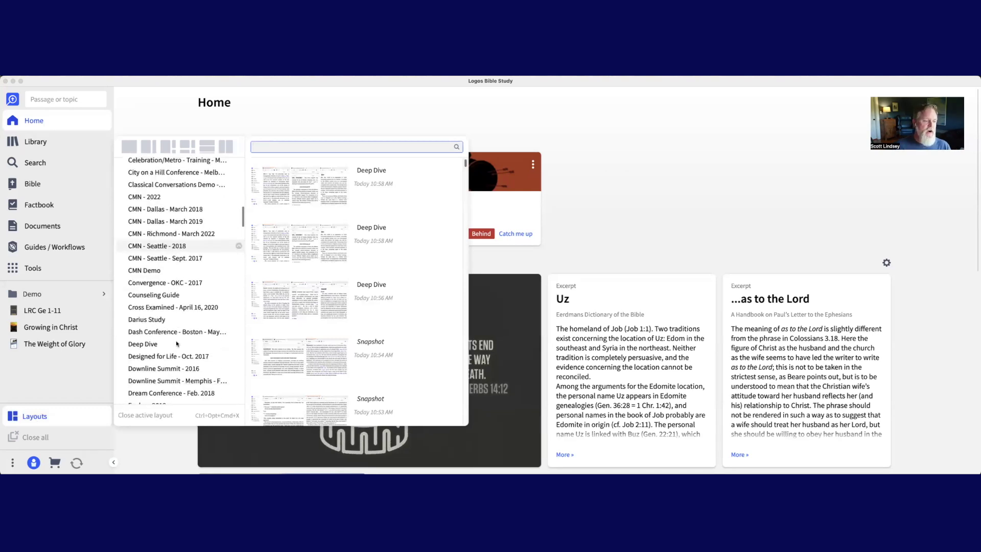
scroll(176, 344, down, 10)
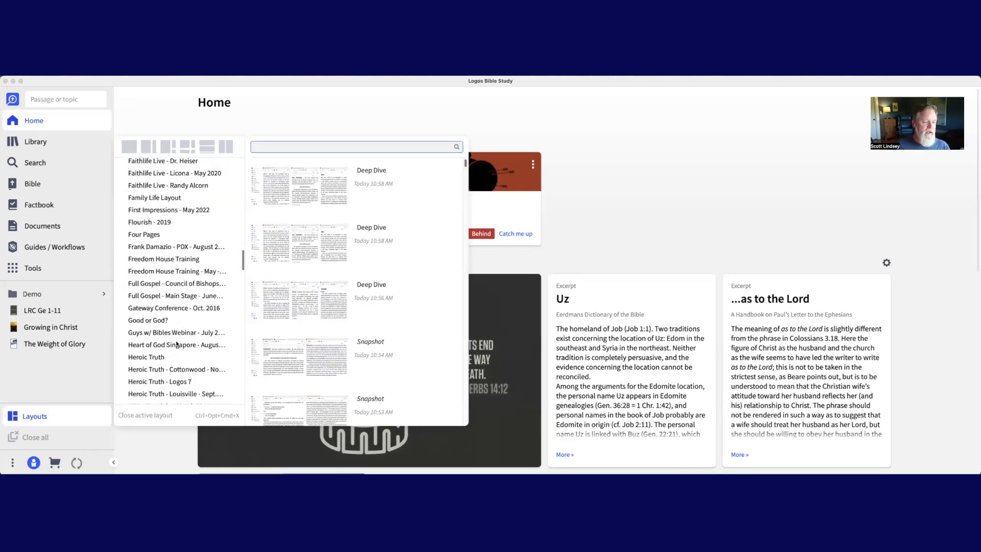
scroll(176, 343, up, 8)
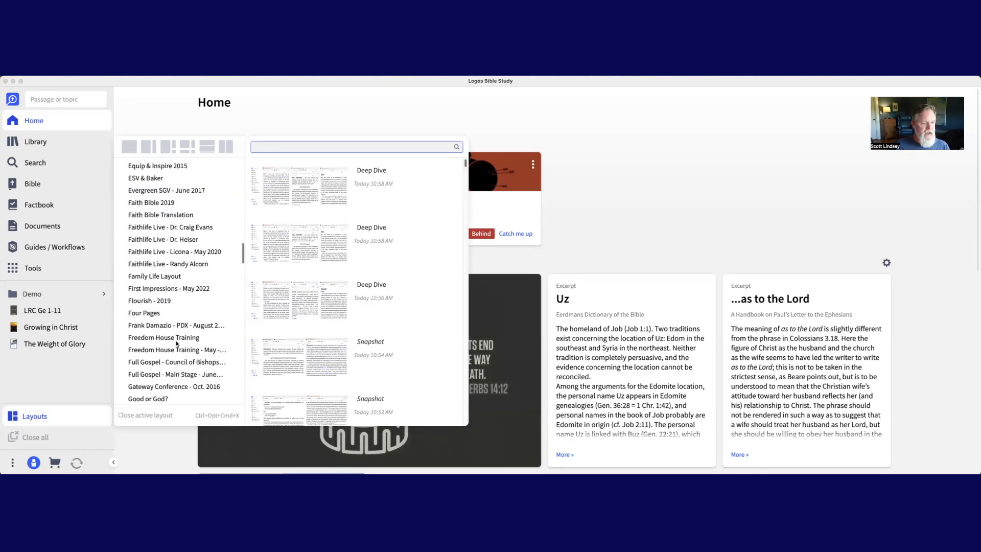
scroll(176, 343, up, 8)
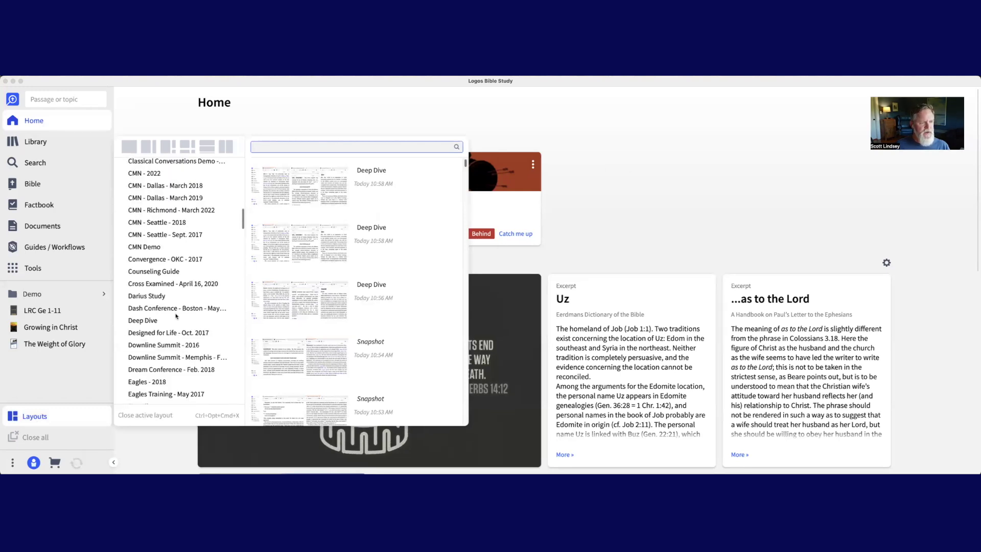
click(156, 318)
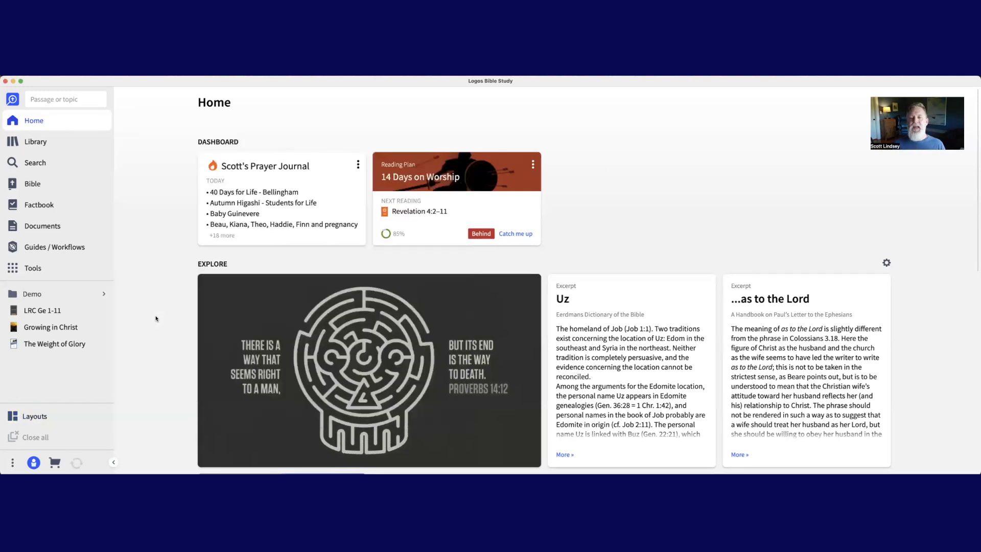